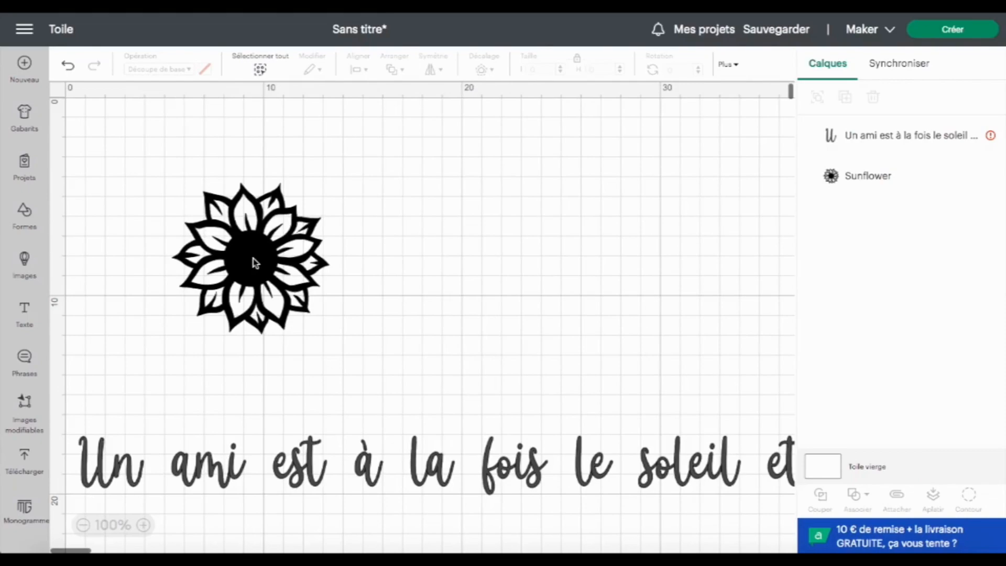
# Resize the sunflower proportionally to a width of 10 cm.
pyautogui.click(253, 259)
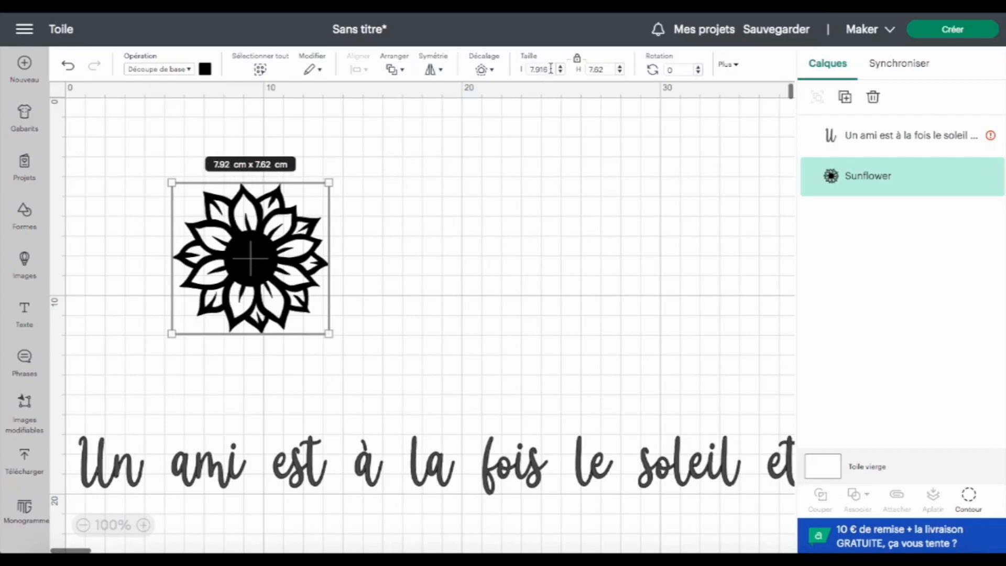
pyautogui.click(535, 68)
pyautogui.write('10')
pyautogui.press('Return')
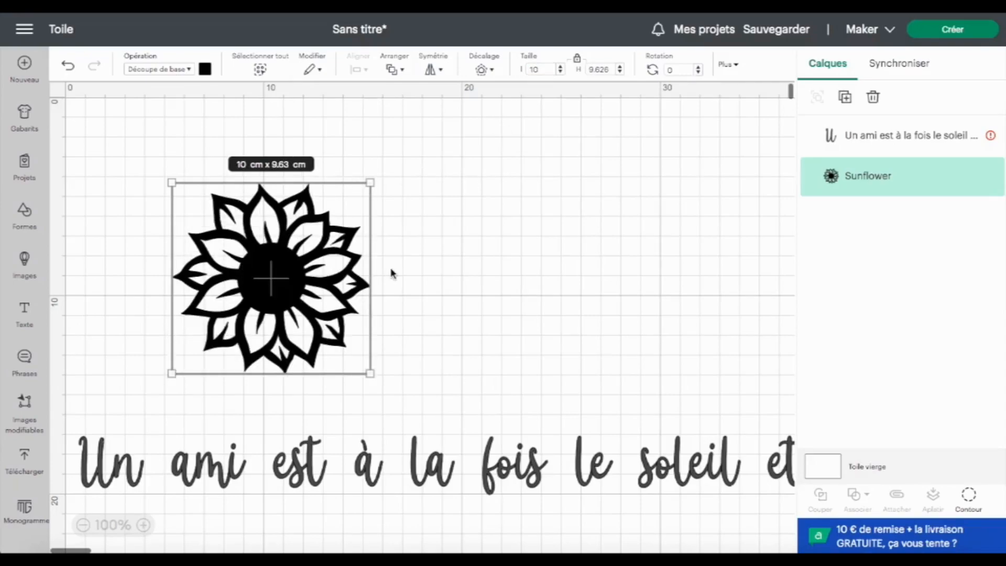
# Add a square shape to the canvas and place it to the right of the sunflower.
pyautogui.click(24, 216)
pyautogui.click(151, 314)
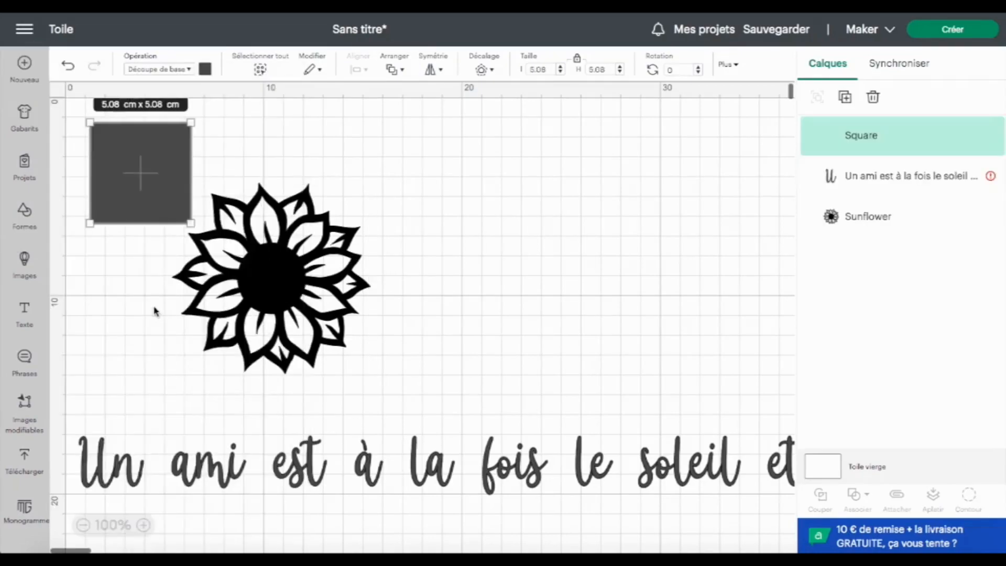
pyautogui.moveTo(160, 153); pyautogui.dragTo(527, 223)
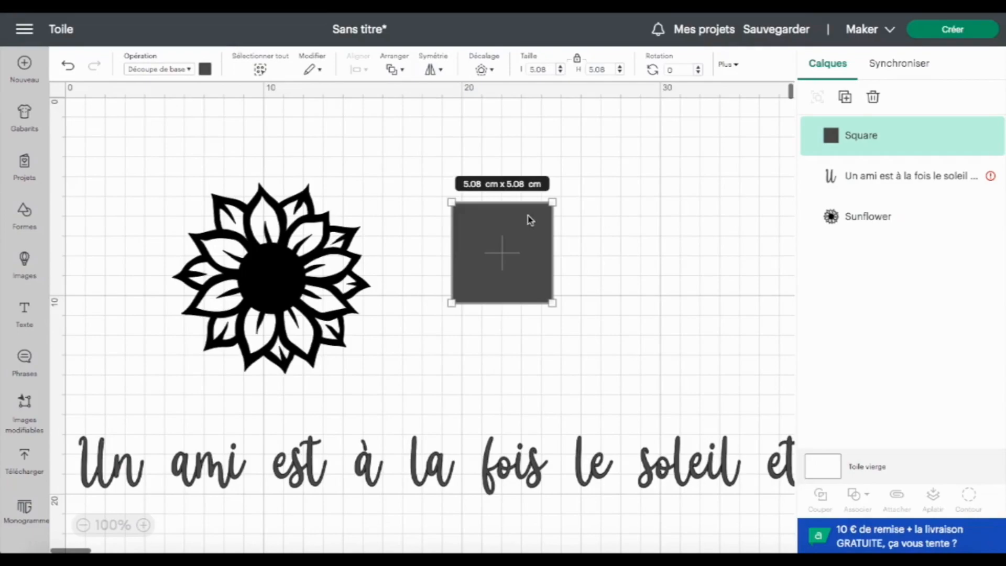
# Resize the square to 5 cm wide by 10 cm high with its proportions unlocked, and lock the proportions again.
pyautogui.click(267, 262)
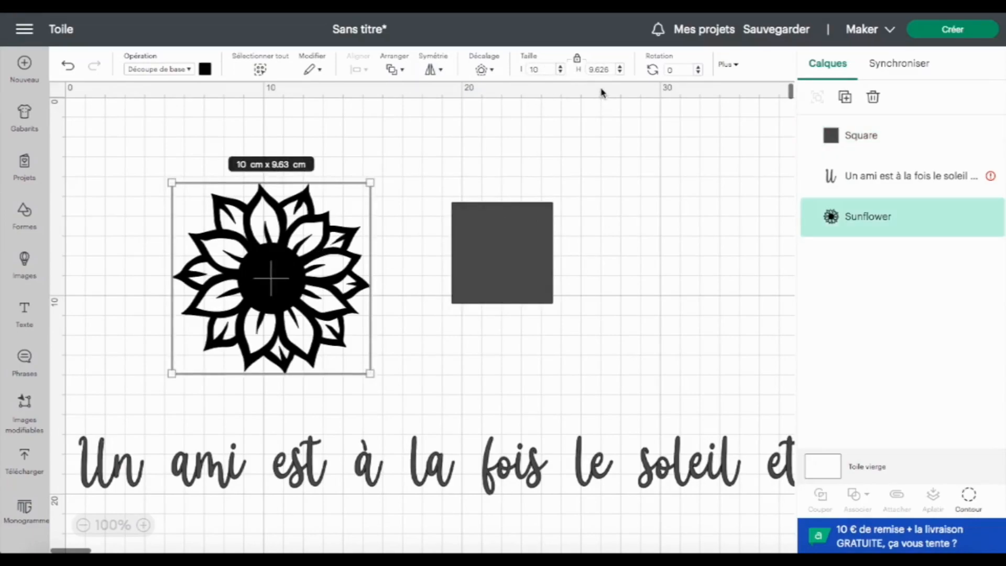
pyautogui.click(498, 229)
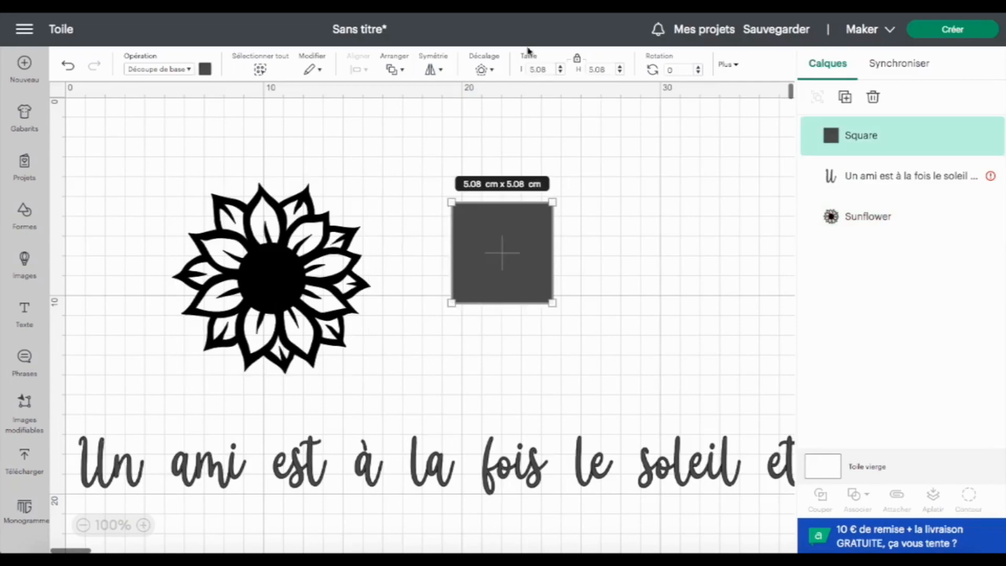
pyautogui.click(577, 59)
pyautogui.click(600, 69)
pyautogui.write('10')
pyautogui.press('Return')
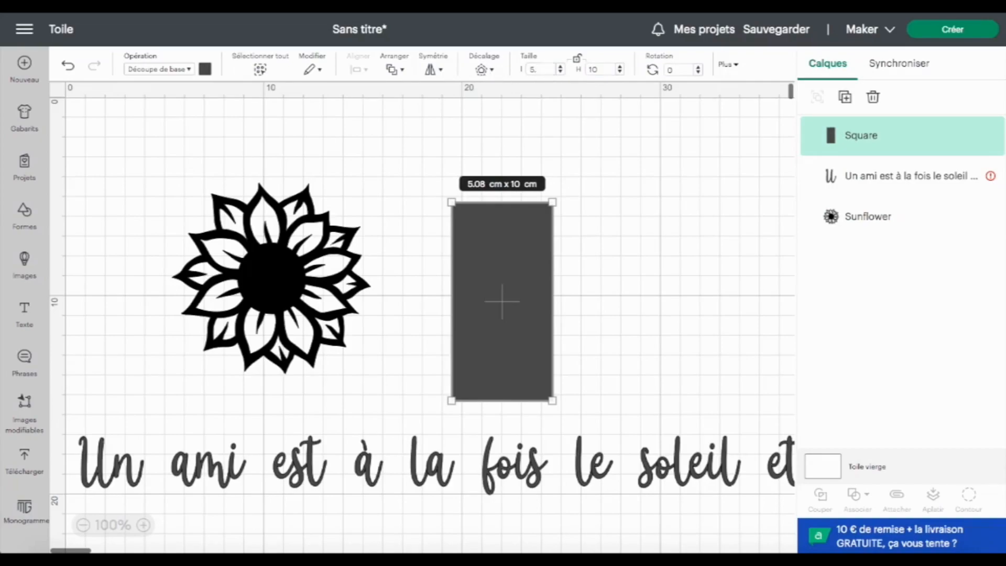
pyautogui.press('Return')
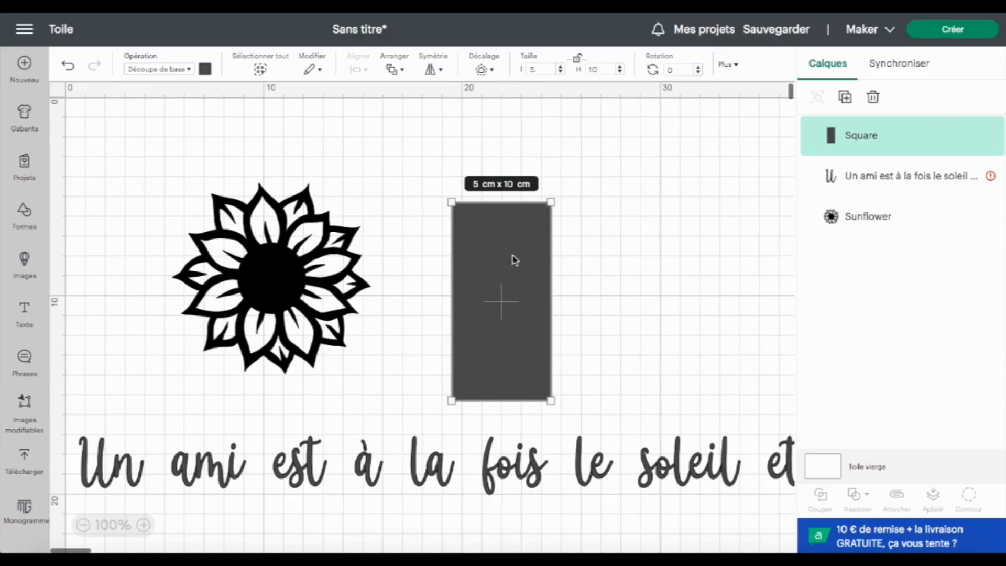
pyautogui.click(612, 305)
pyautogui.click(532, 258)
pyautogui.click(578, 58)
# Move the rectangle over the right half of the sunflower and align both objects to the right.
pyautogui.moveTo(496, 294); pyautogui.dragTo(298, 244)
pyautogui.moveTo(436, 358); pyautogui.dragTo(223, 224)
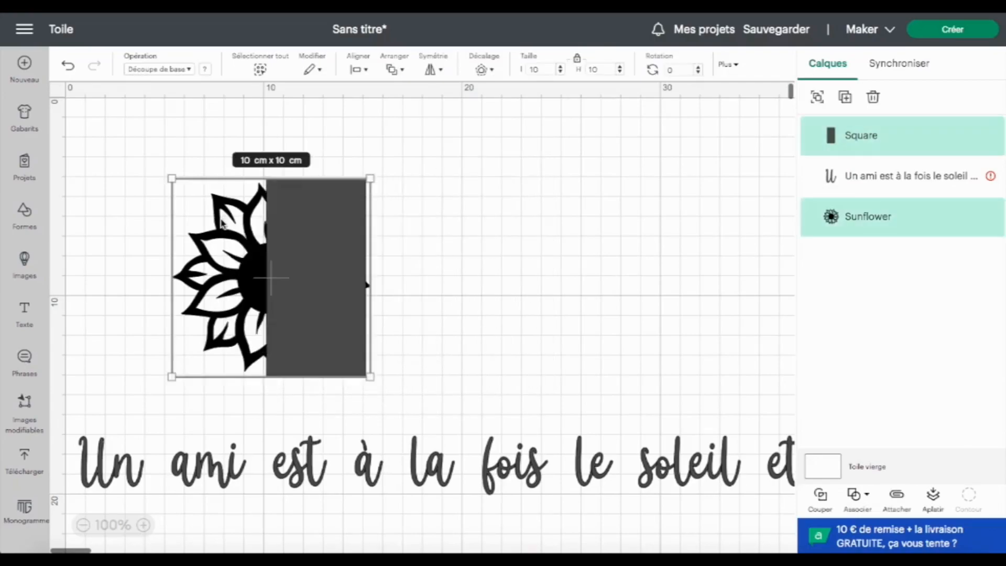
pyautogui.click(366, 71)
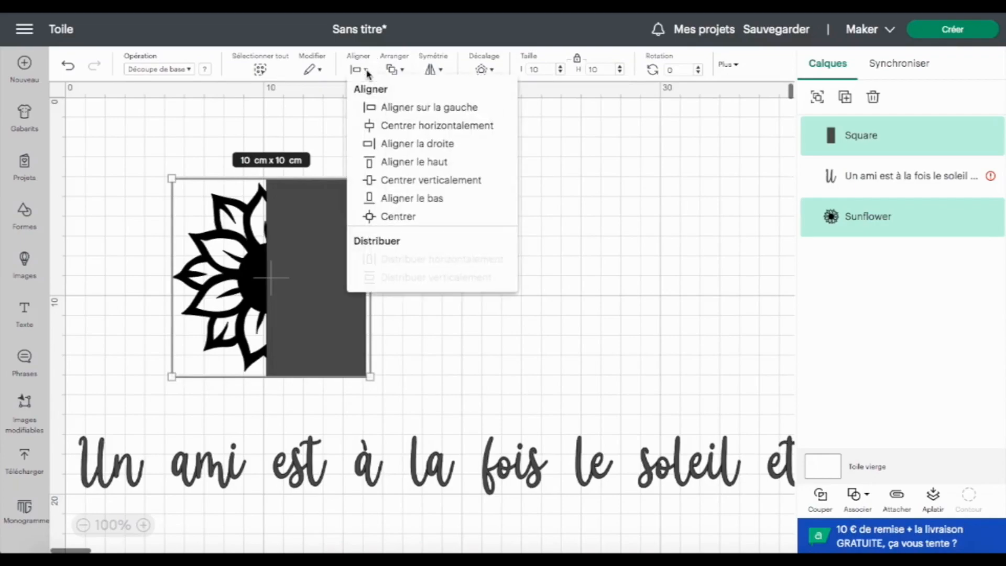
pyautogui.click(474, 151)
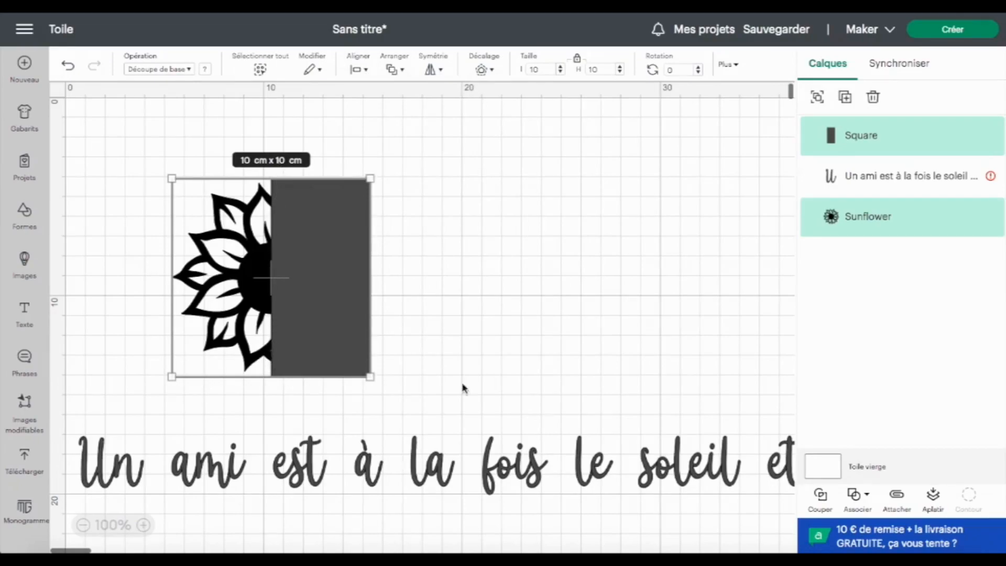
# Subtract the rectangle from the sunflower with Retirer to leave only the left half of the flower.
pyautogui.click(868, 497)
pyautogui.click(906, 435)
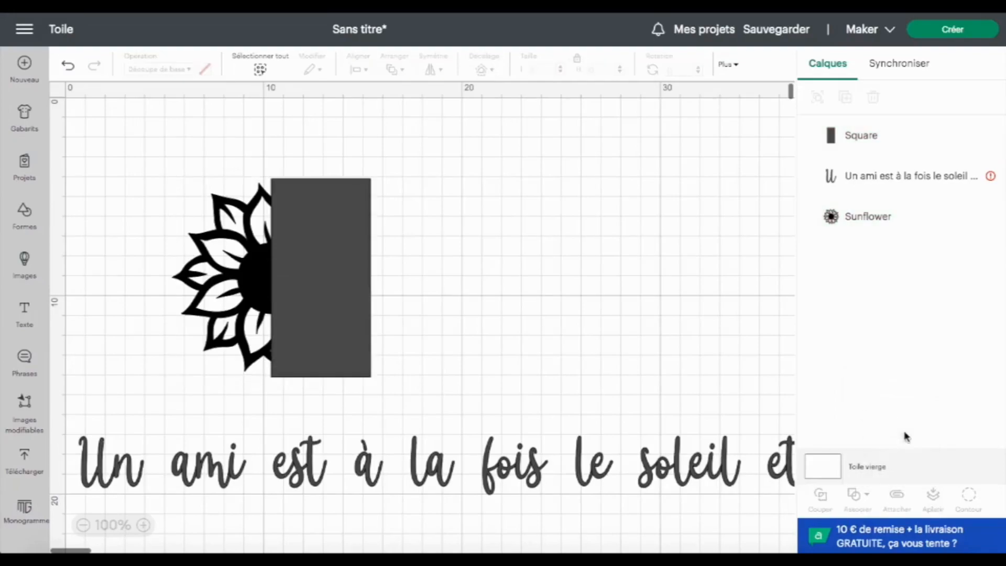
pyautogui.click(408, 358)
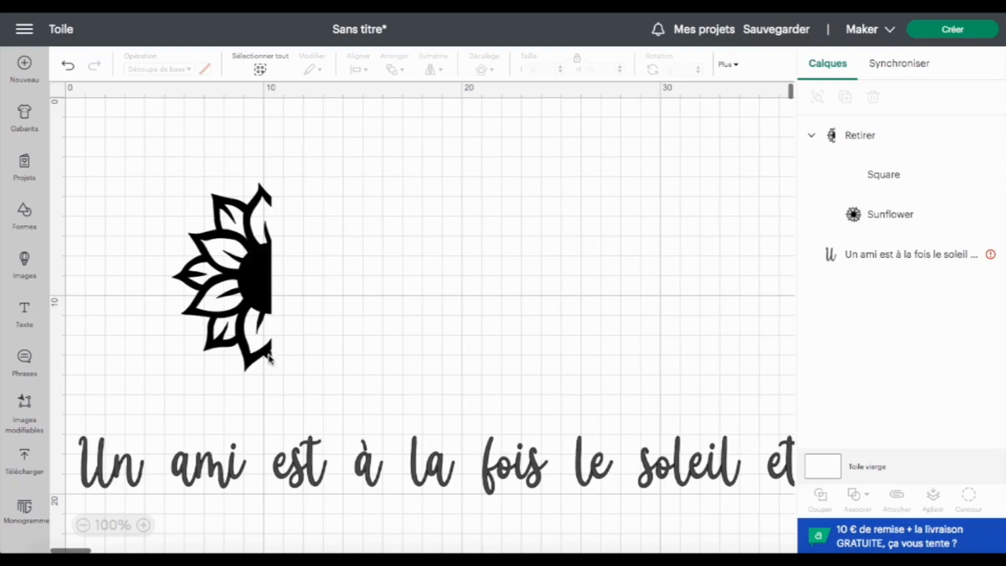
# Rotate the Sunflower layer inside the Retirer group to 355°.
pyautogui.click(884, 216)
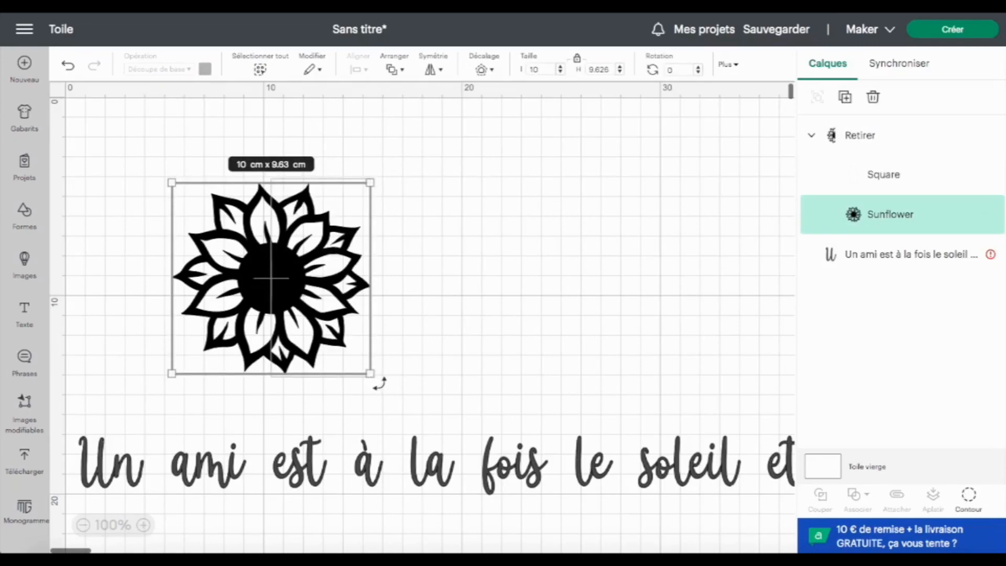
pyautogui.moveTo(380, 384); pyautogui.dragTo(396, 378)
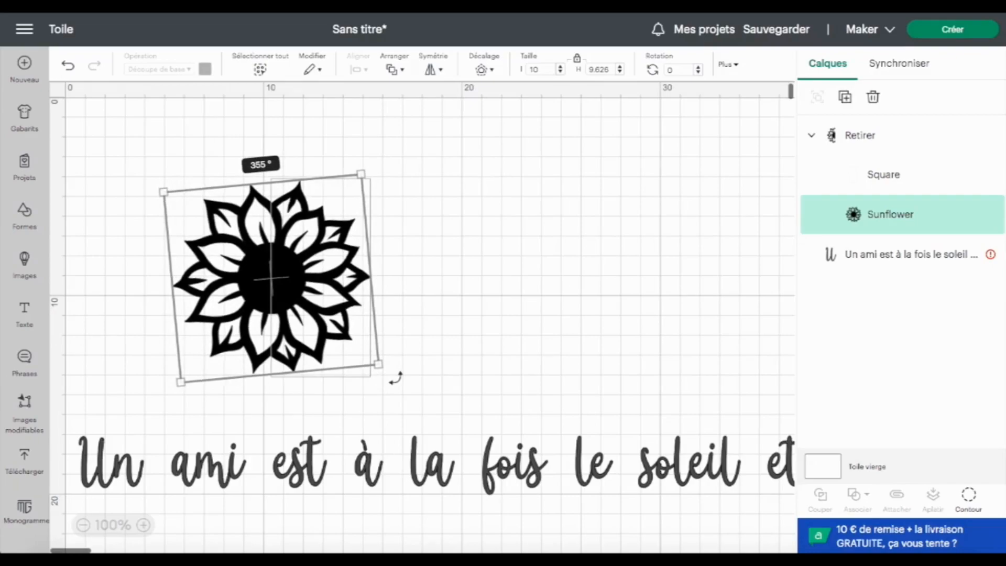
pyautogui.click(397, 381)
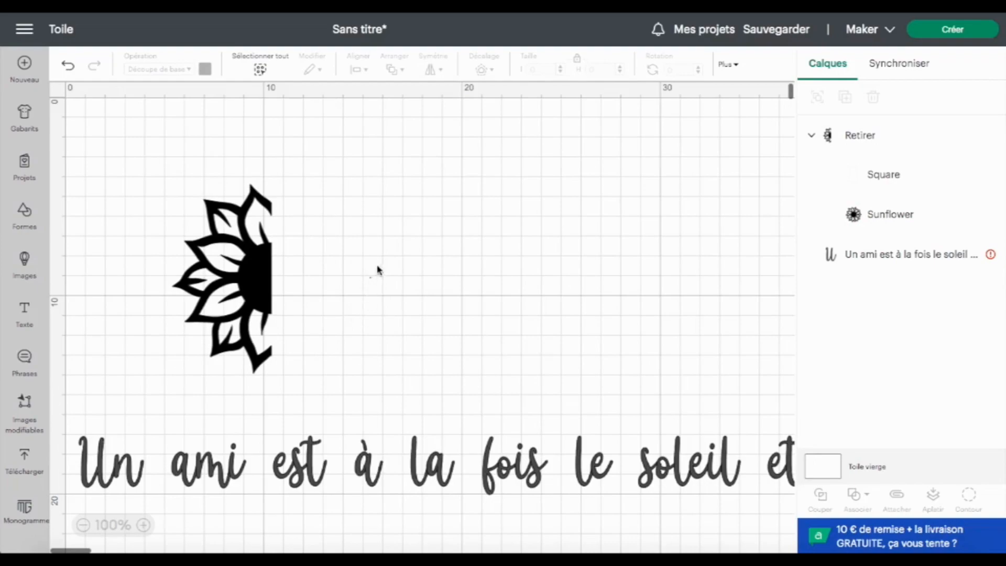
# Right-align the Square and Sunflower layers inside the Retirer group.
pyautogui.click(889, 216)
pyautogui.keyDown('shift'); pyautogui.click(895, 184); pyautogui.keyUp('shift')
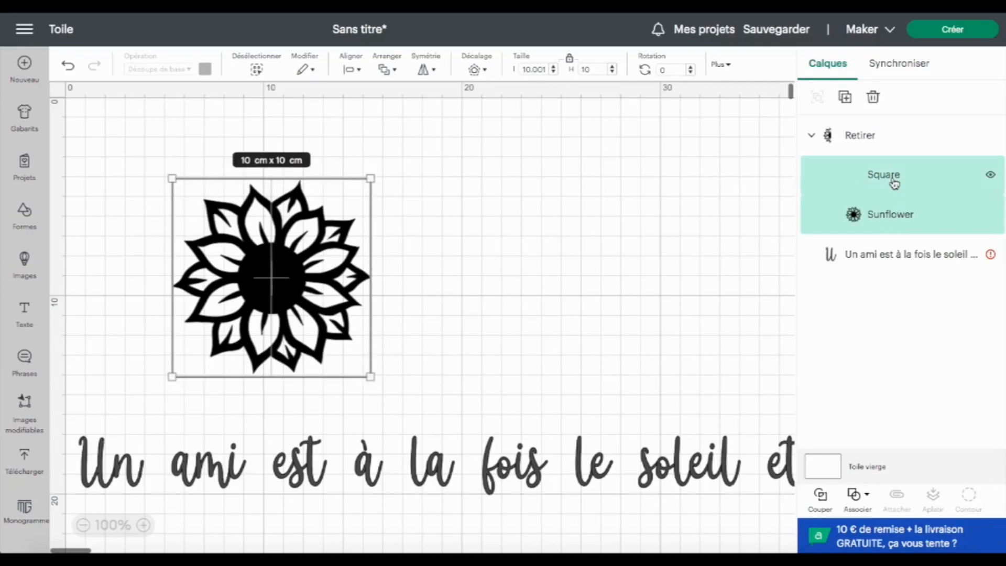
pyautogui.click(359, 72)
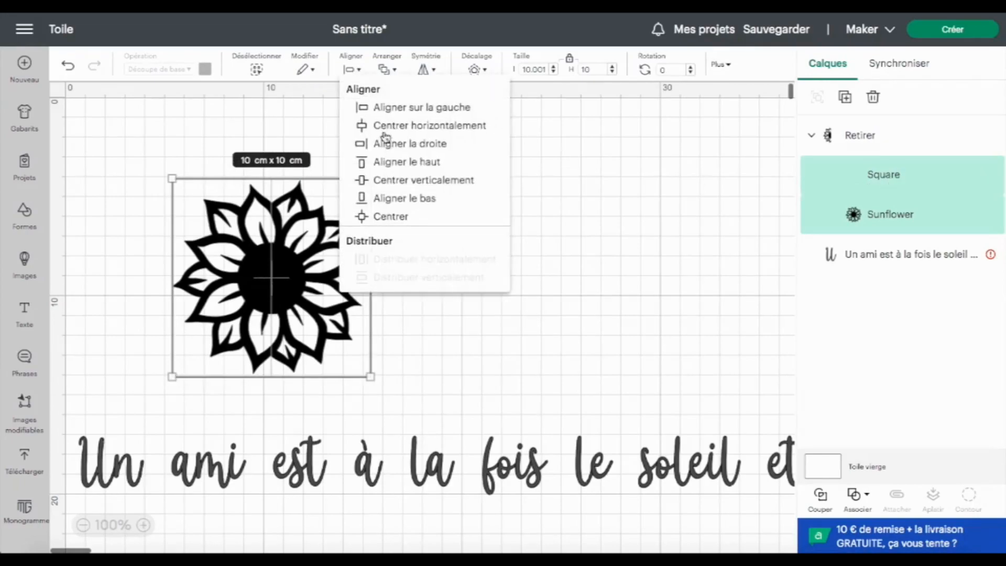
pyautogui.click(477, 152)
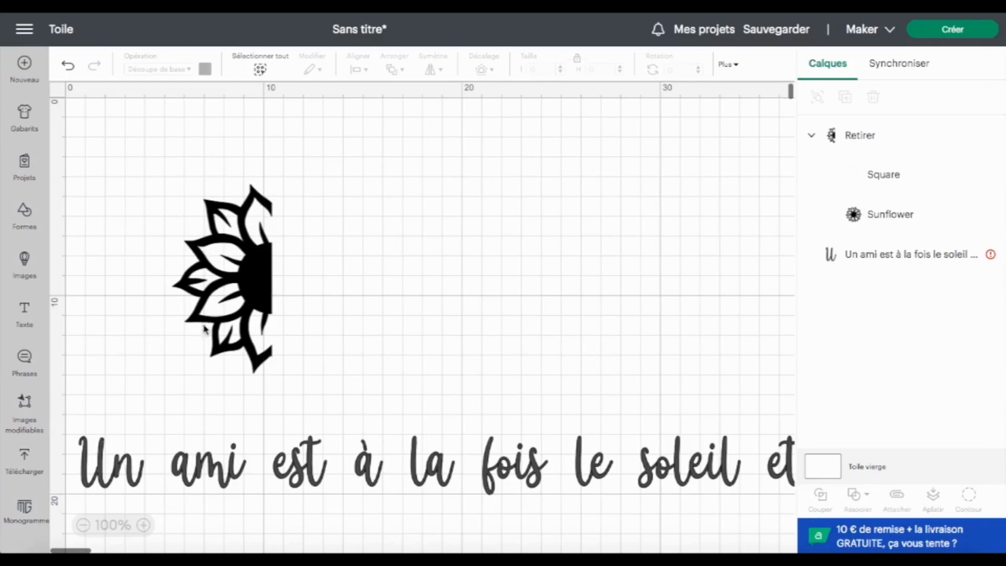
# Move the quote beside the half sunflower's cut edge and split it into five lines, breaking after "est", "soleil", "tournesol," and "attire".
pyautogui.click(98, 465)
pyautogui.moveTo(98, 464); pyautogui.dragTo(301, 230)
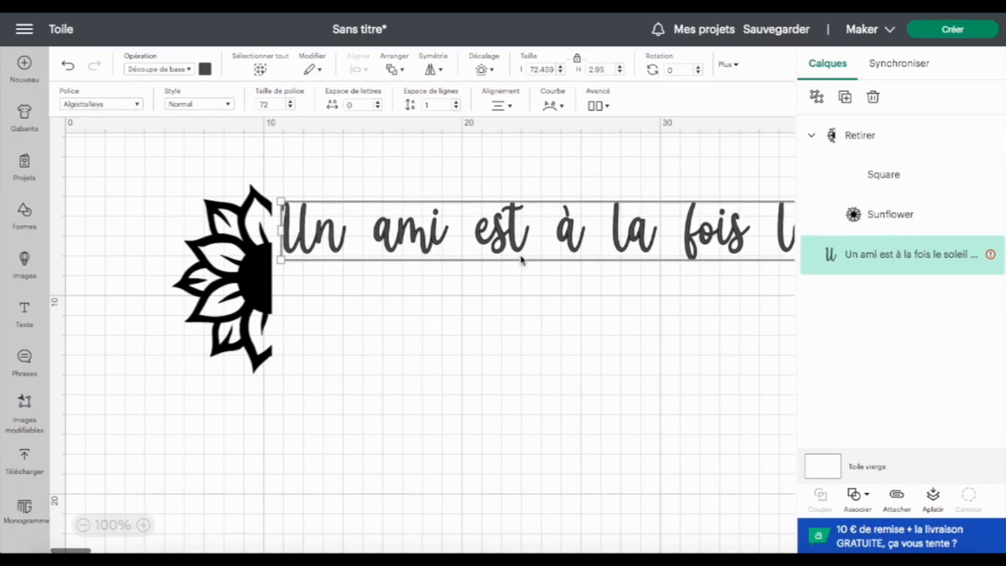
pyautogui.doubleClick(583, 237)
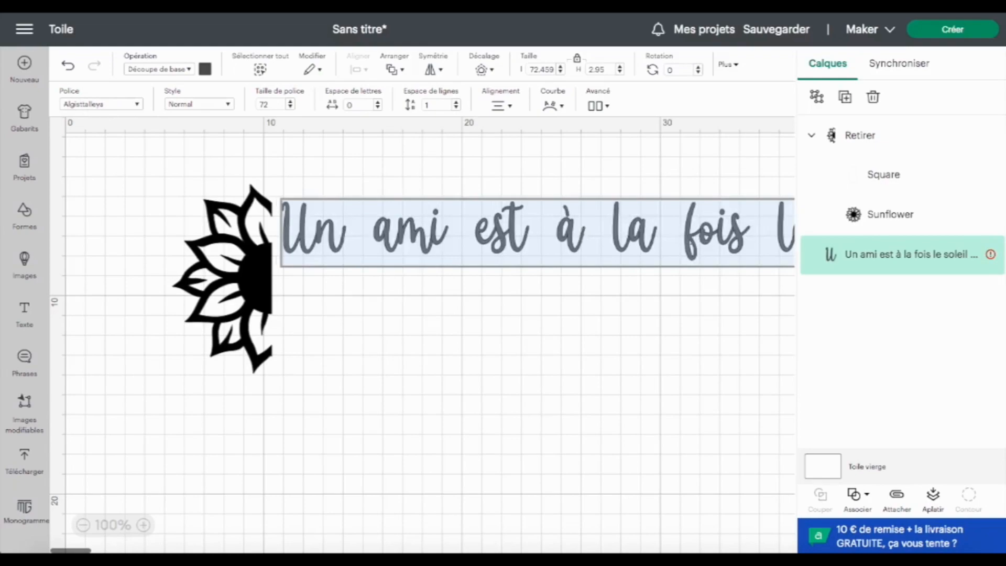
pyautogui.hscroll(3, 697, 244)
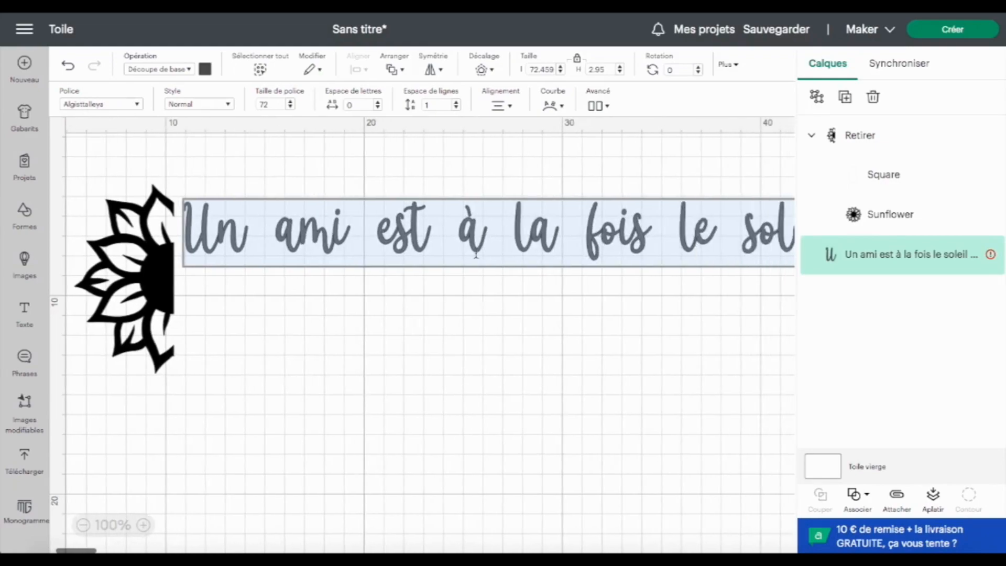
pyautogui.click(460, 244)
pyautogui.press('Return')
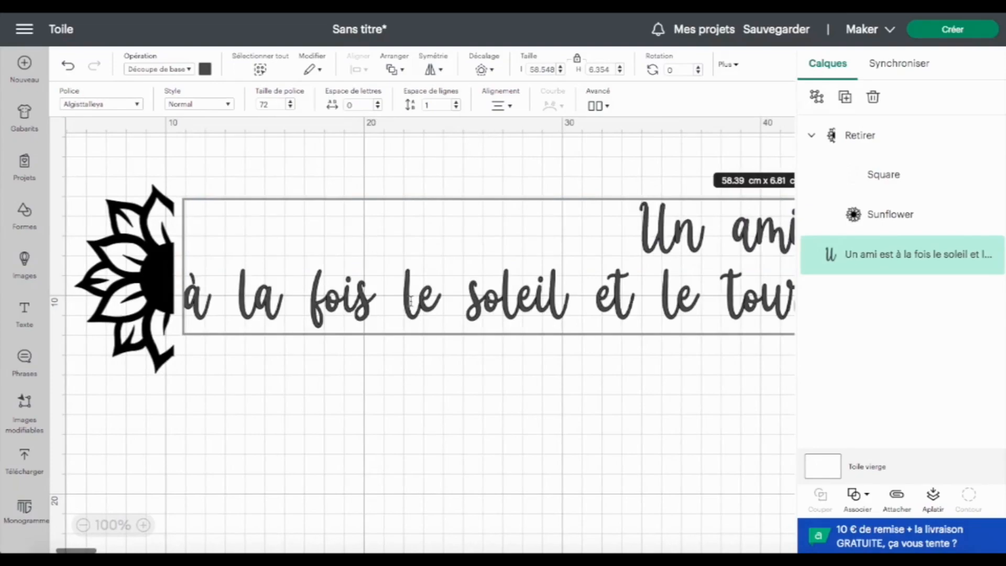
pyautogui.click(597, 299)
pyautogui.press('Return')
pyautogui.click(522, 366)
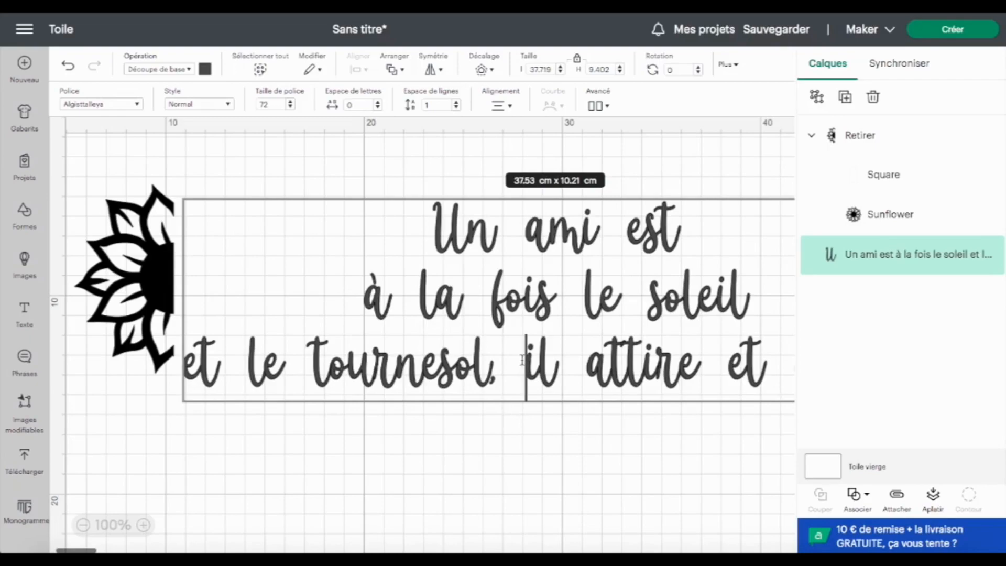
pyautogui.press('Return')
pyautogui.click(382, 437)
pyautogui.press('Return')
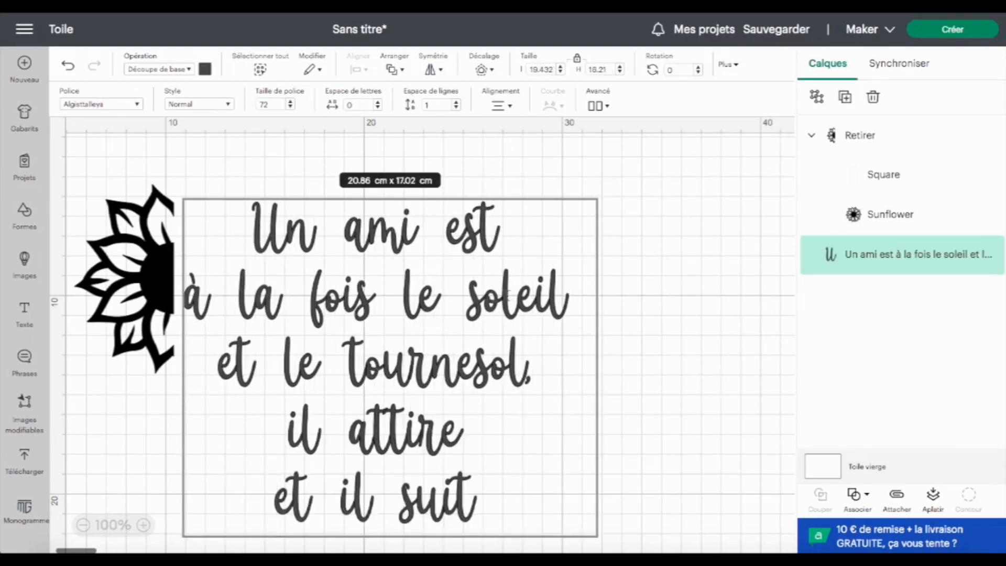
pyautogui.click(633, 296)
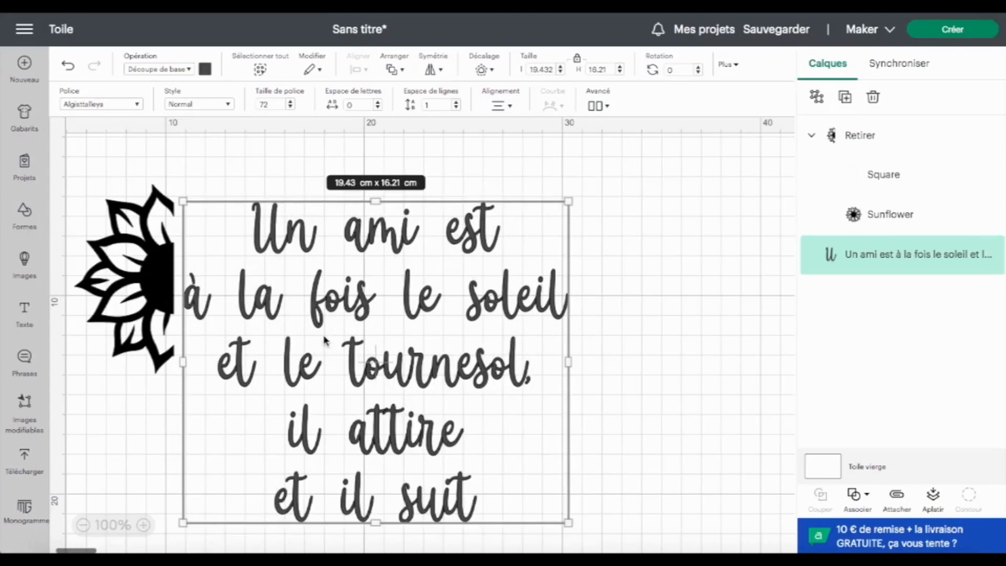
# Left-align the quote text and scale it down proportionally to about 9.51 × 7.92 cm beside the half sunflower.
pyautogui.click(511, 106)
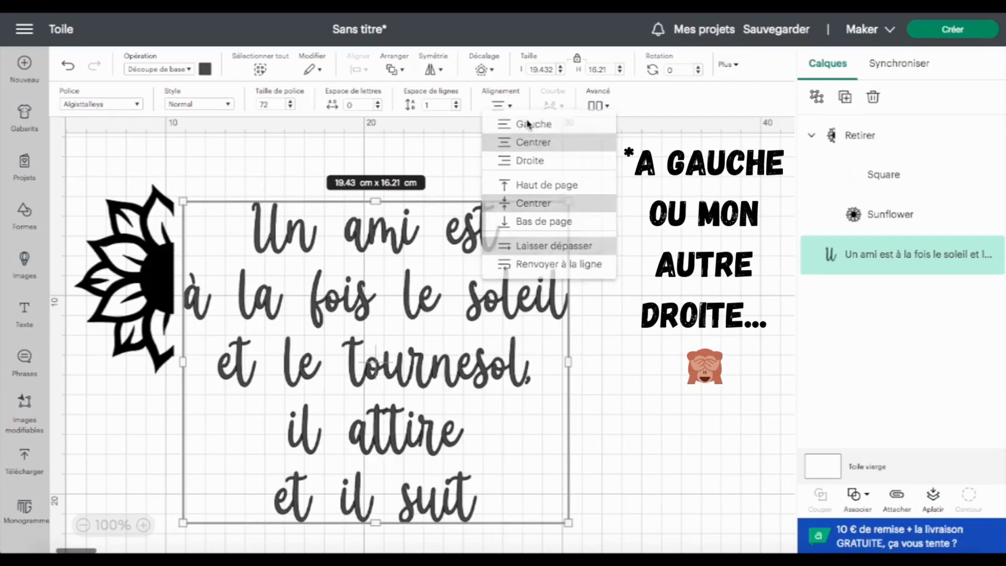
pyautogui.click(530, 125)
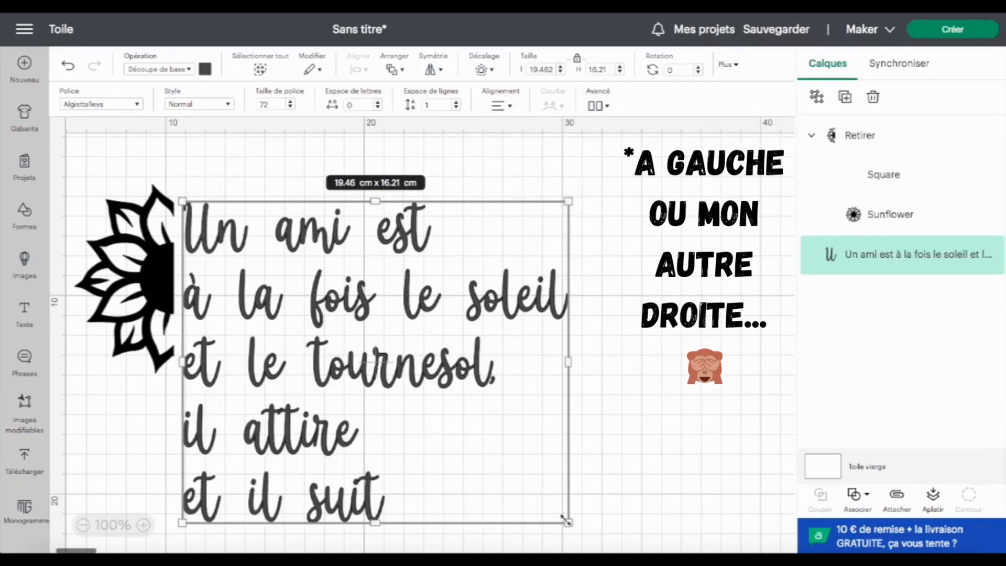
pyautogui.moveTo(566, 520); pyautogui.dragTo(367, 273)
pyautogui.hscroll(-5, 385, 363)
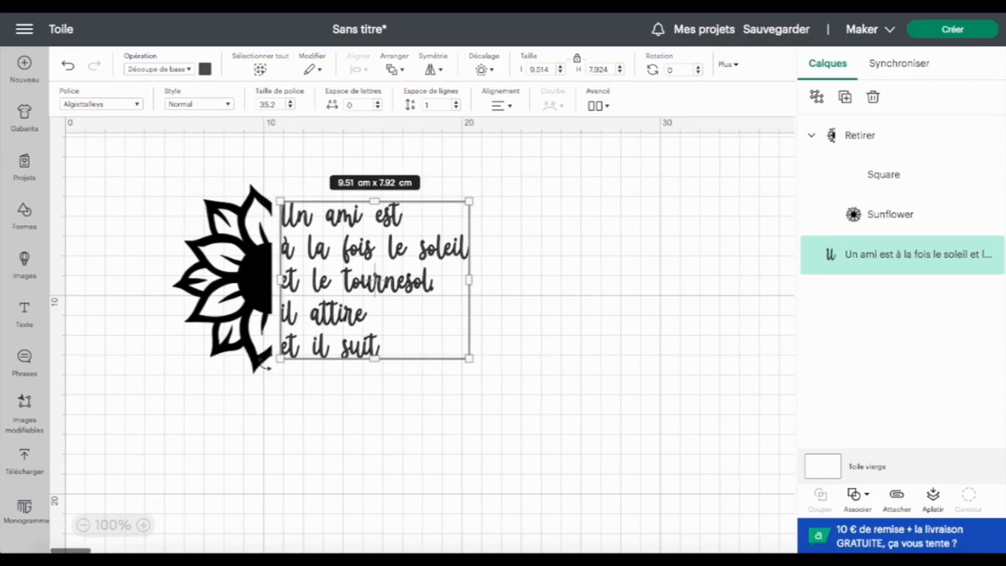
pyautogui.click(317, 419)
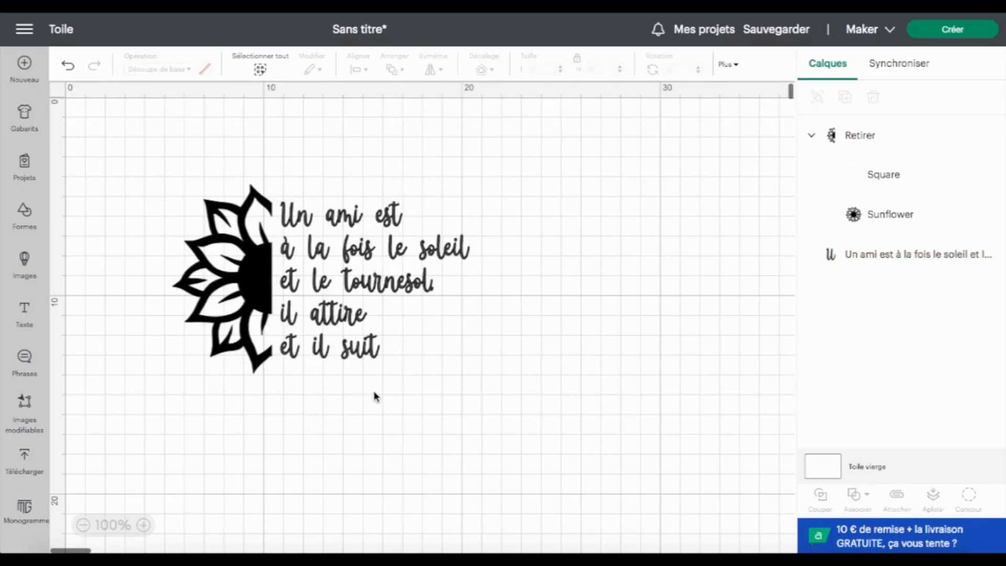
# Insert a space before the comma that follows "tournesol" in the quote.
pyautogui.click(426, 292)
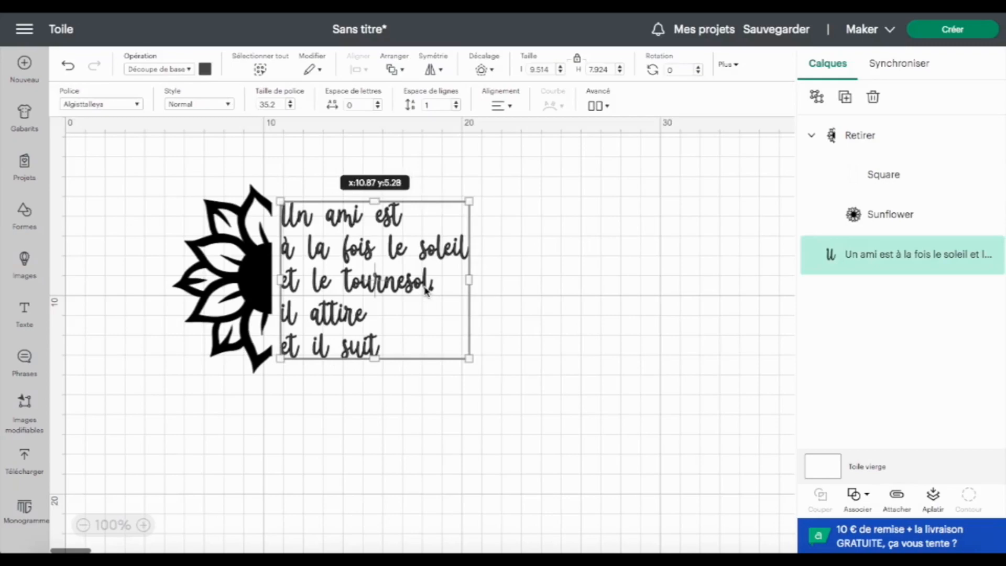
pyautogui.doubleClick(426, 292)
pyautogui.click(435, 285)
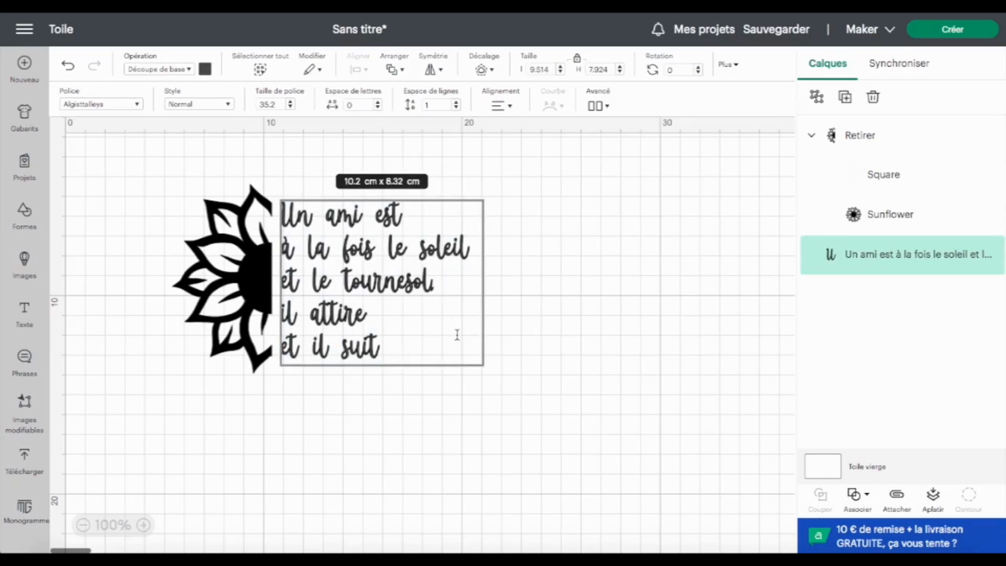
pyautogui.write('.')
pyautogui.click(503, 395)
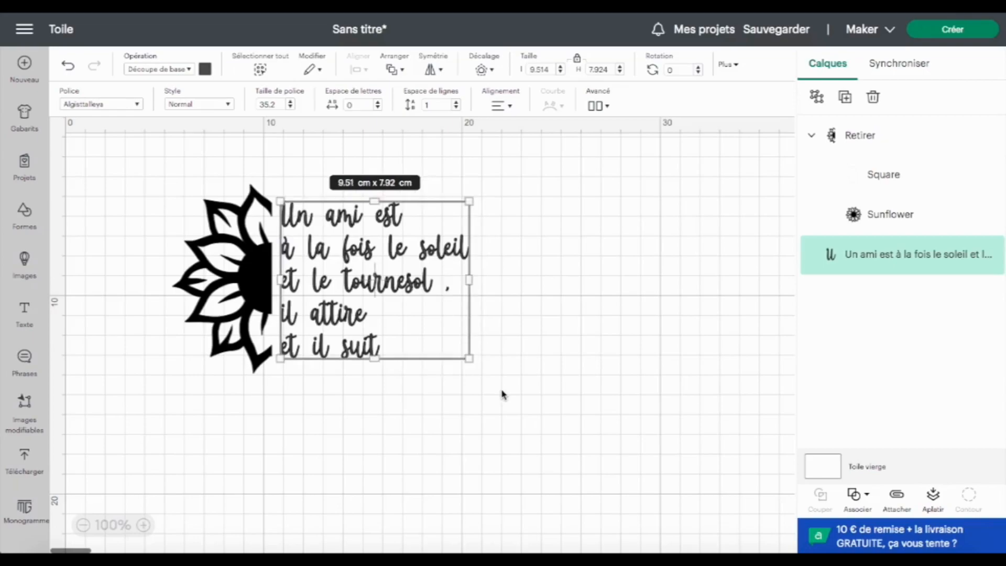
# Delete the comma after "tournesol" in the quote and deselect the text.
pyautogui.doubleClick(450, 289)
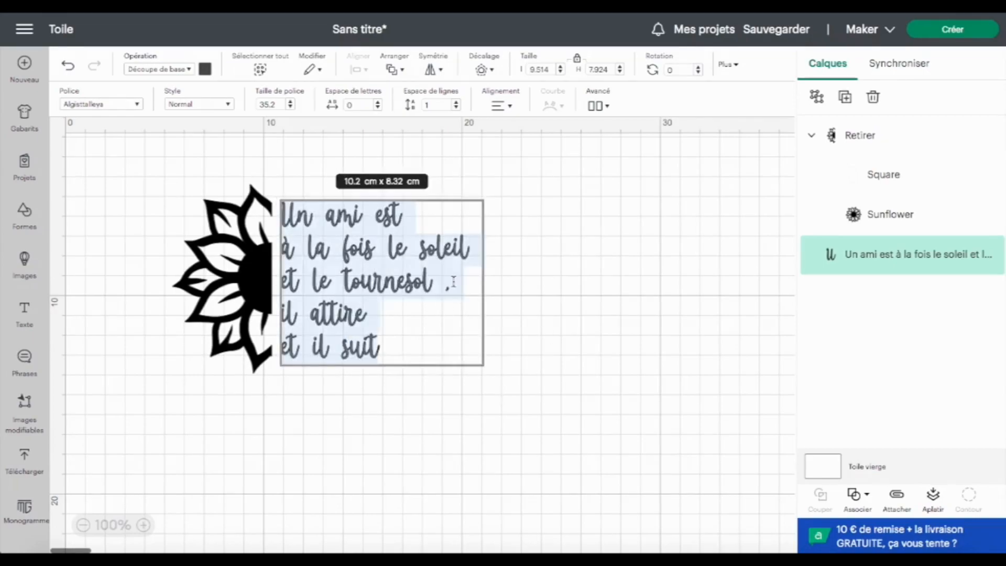
pyautogui.click(453, 281)
pyautogui.press('BackSpace')
pyautogui.press('BackSpace')
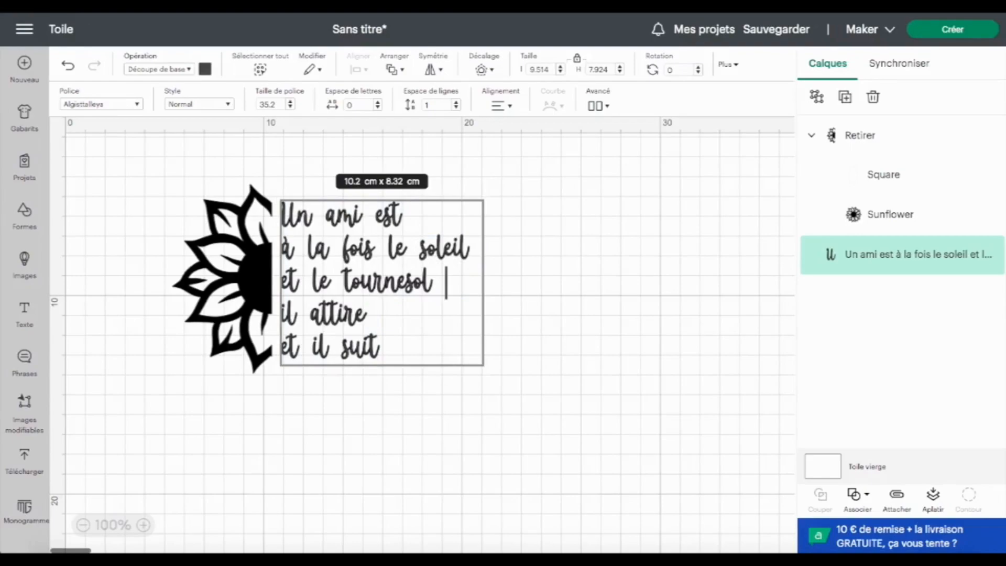
pyautogui.click(405, 425)
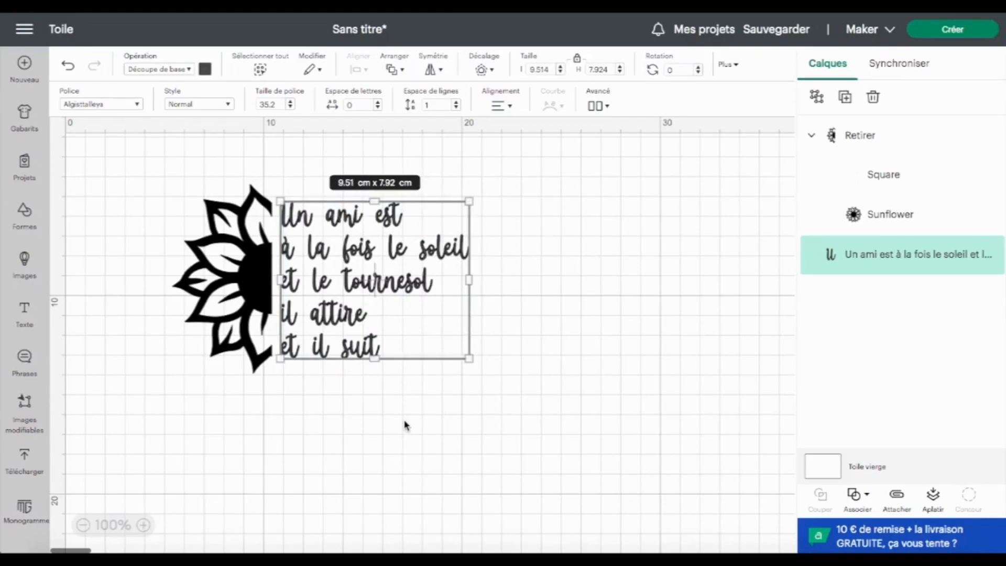
pyautogui.click(405, 426)
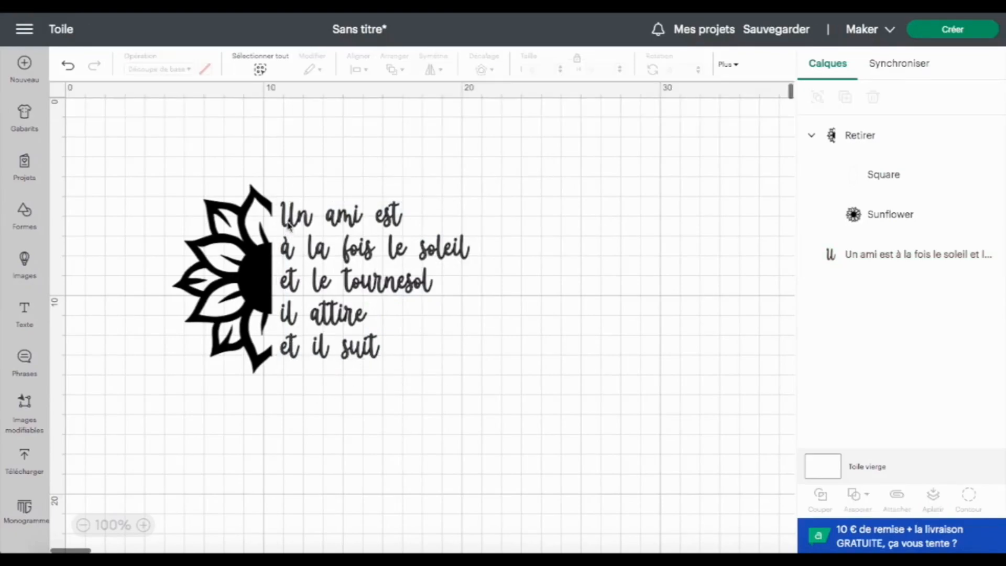
# Centre the half sunflower and the quote vertically with each other.
pyautogui.moveTo(148, 171); pyautogui.dragTo(633, 456)
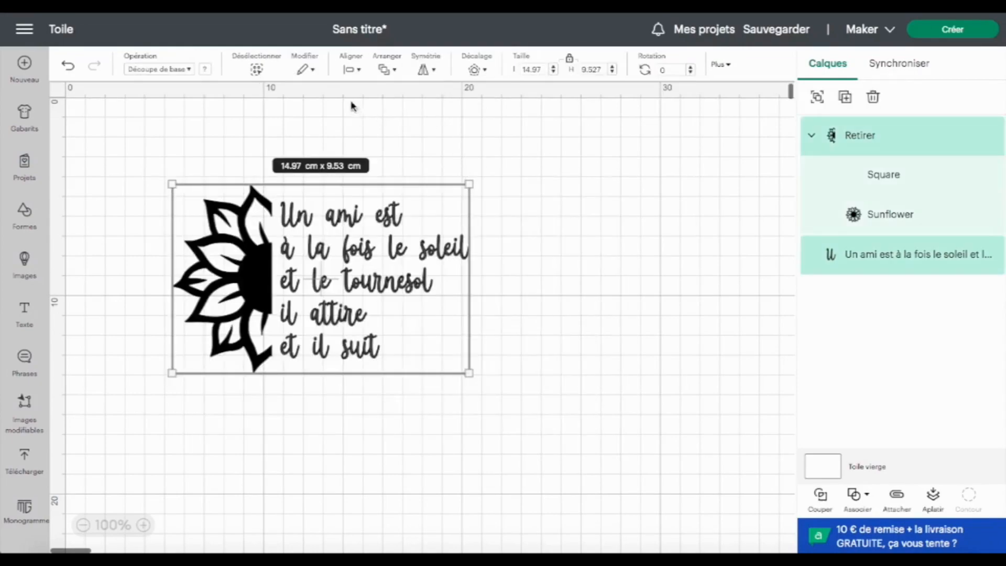
pyautogui.click(351, 69)
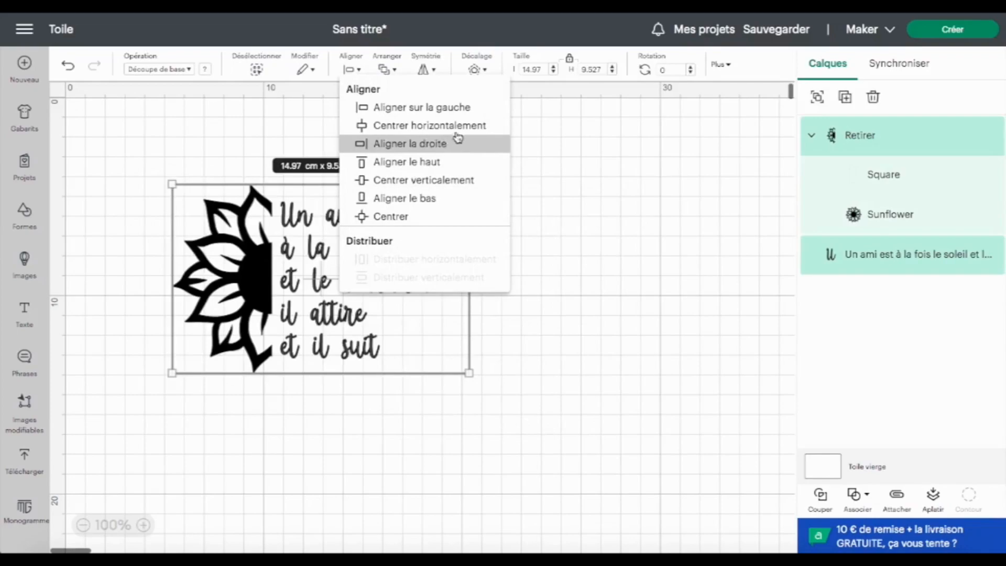
pyautogui.click(455, 180)
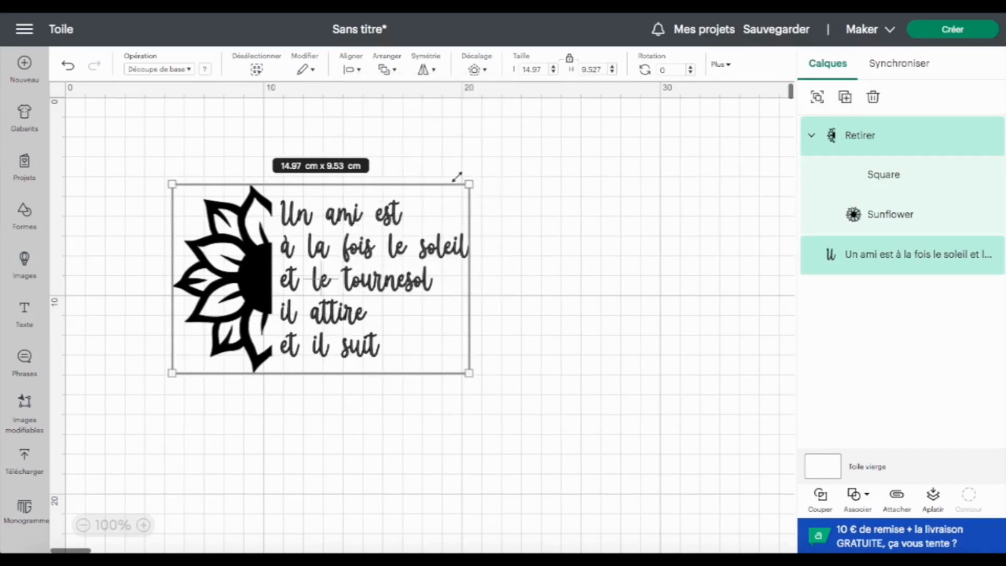
pyautogui.click(124, 173)
# Move the sunflower and quote together higher on the canvas, then duplicate them and place one copy directly below the other.
pyautogui.moveTo(145, 138); pyautogui.dragTo(518, 450)
pyautogui.moveTo(373, 289); pyautogui.dragTo(415, 224)
pyautogui.click(845, 98)
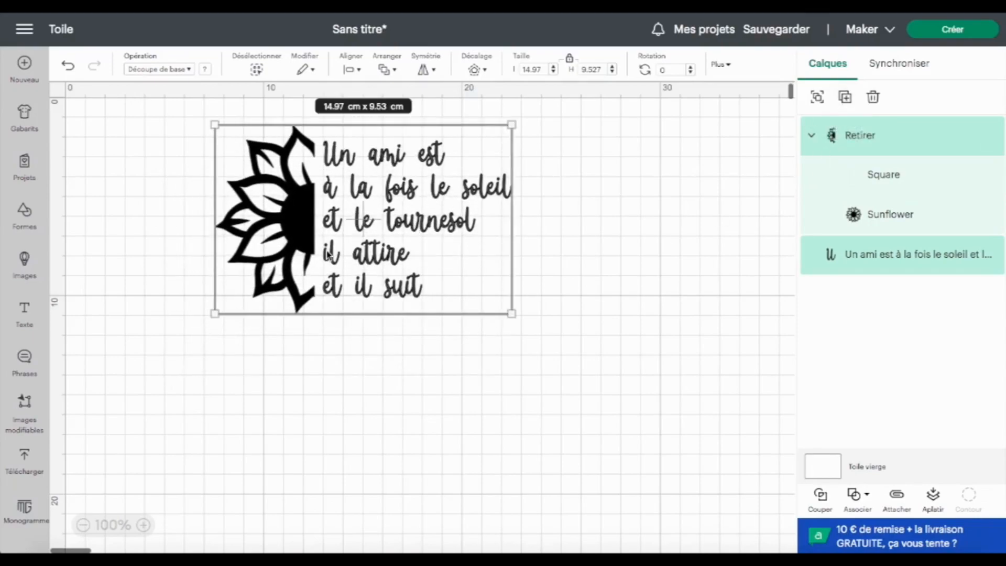
pyautogui.moveTo(147, 172); pyautogui.dragTo(277, 369)
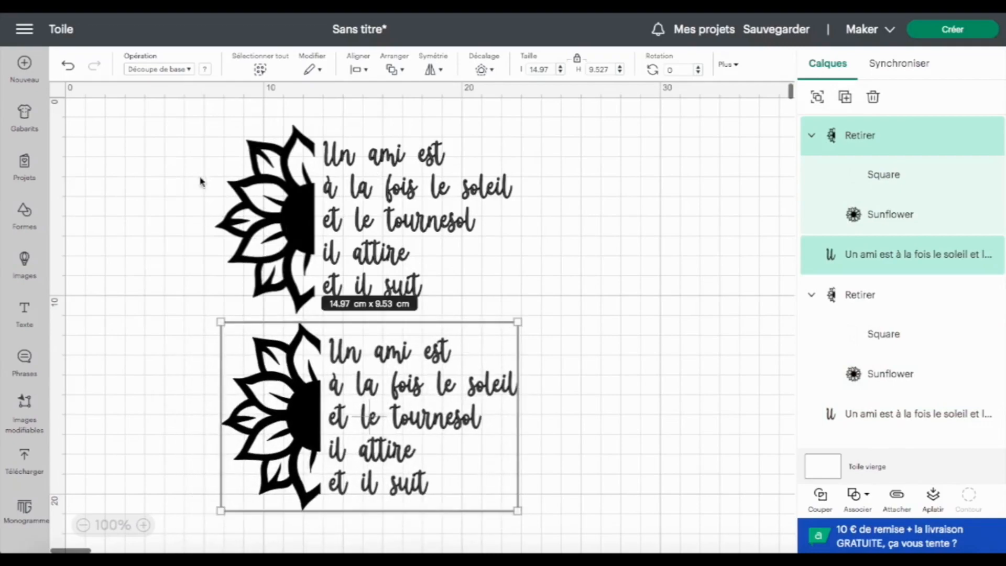
# Weld the half sunflower and quote of the upper copy into one shape.
pyautogui.moveTo(202, 110); pyautogui.dragTo(531, 324)
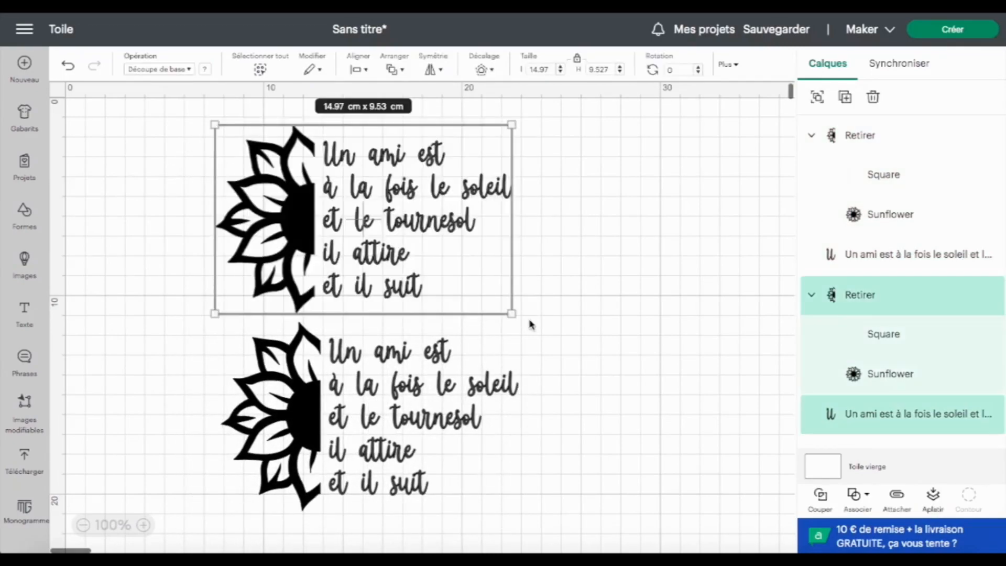
pyautogui.click(860, 495)
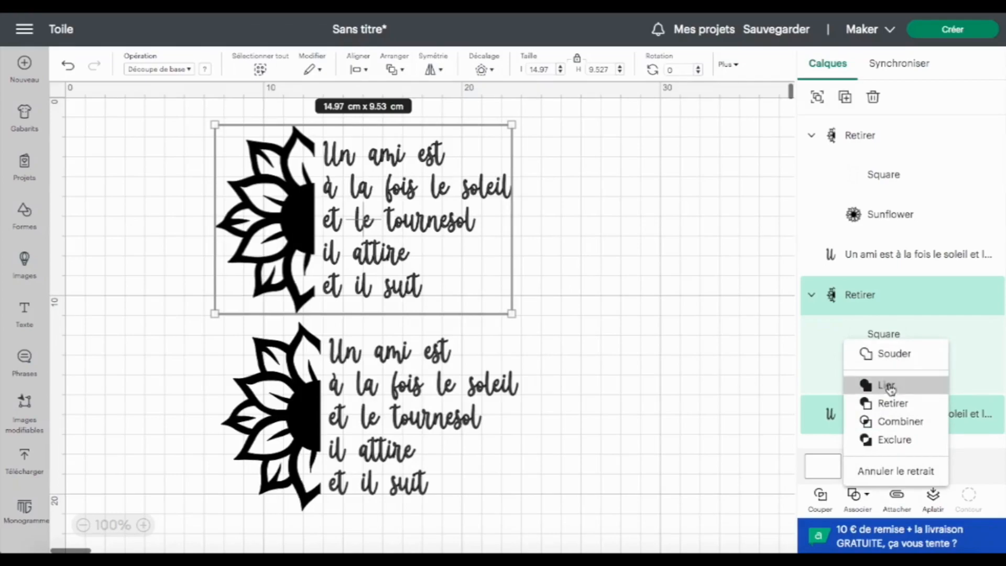
pyautogui.click(897, 355)
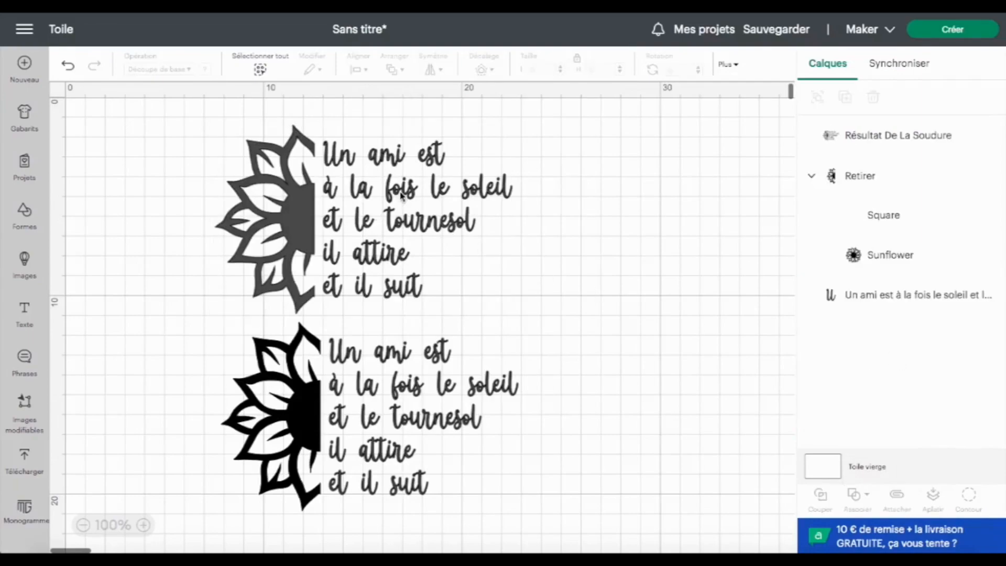
# Change the material colour of the welded upper design to amber yellow.
pyautogui.click(286, 202)
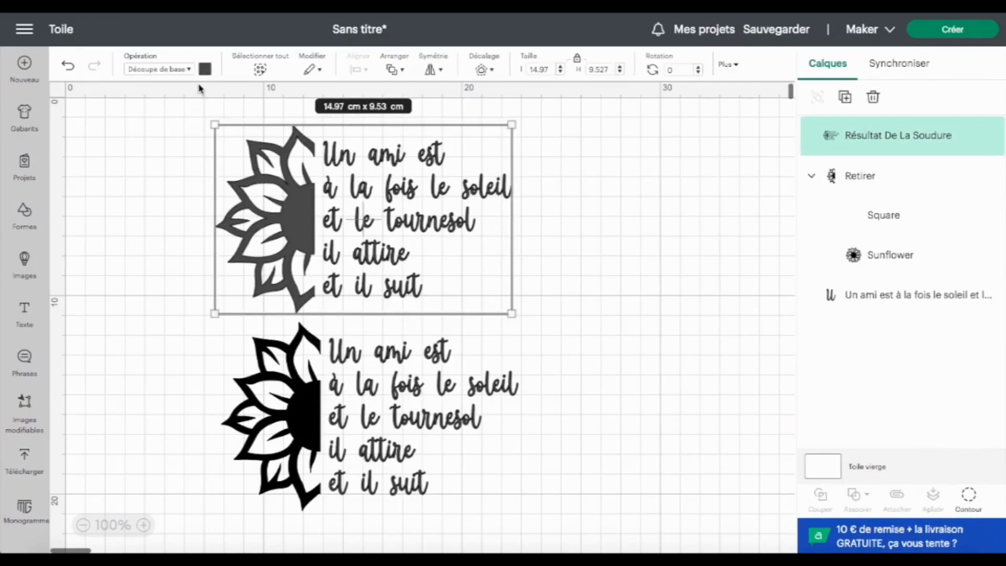
pyautogui.click(204, 70)
pyautogui.click(307, 183)
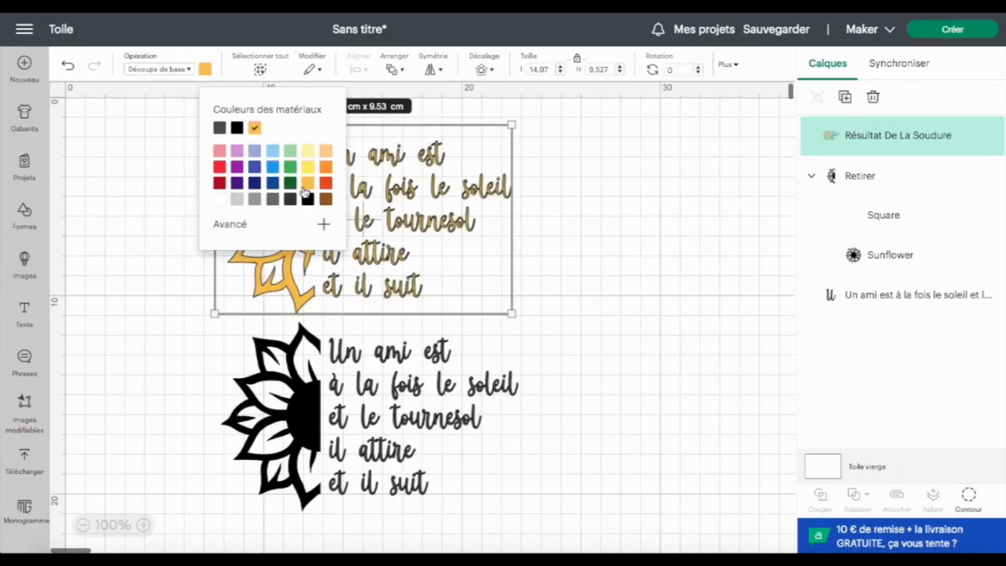
pyautogui.click(598, 288)
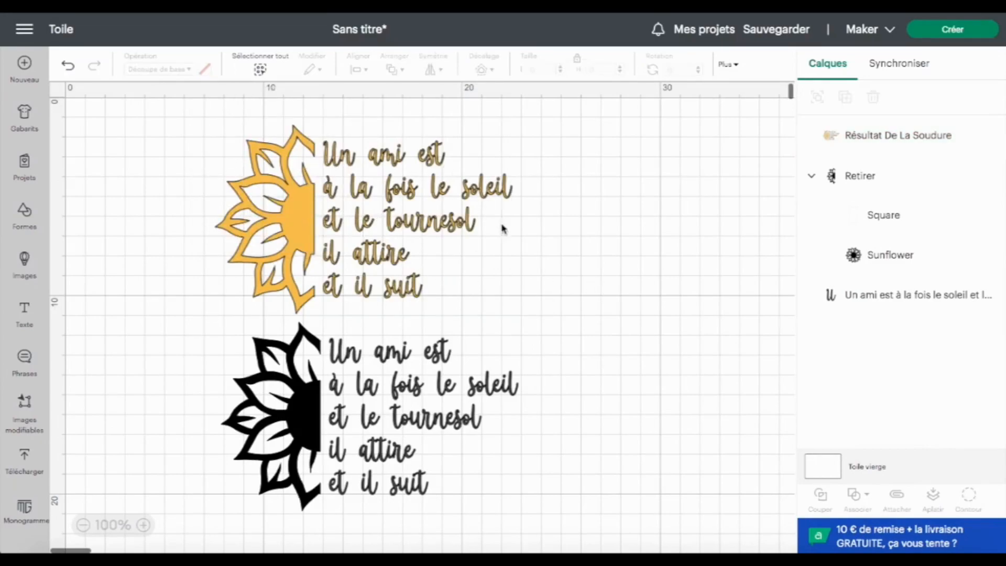
# Colour the lower half sunflower pale yellow and its quote the same amber yellow as the welded design.
pyautogui.click(292, 417)
pyautogui.click(205, 68)
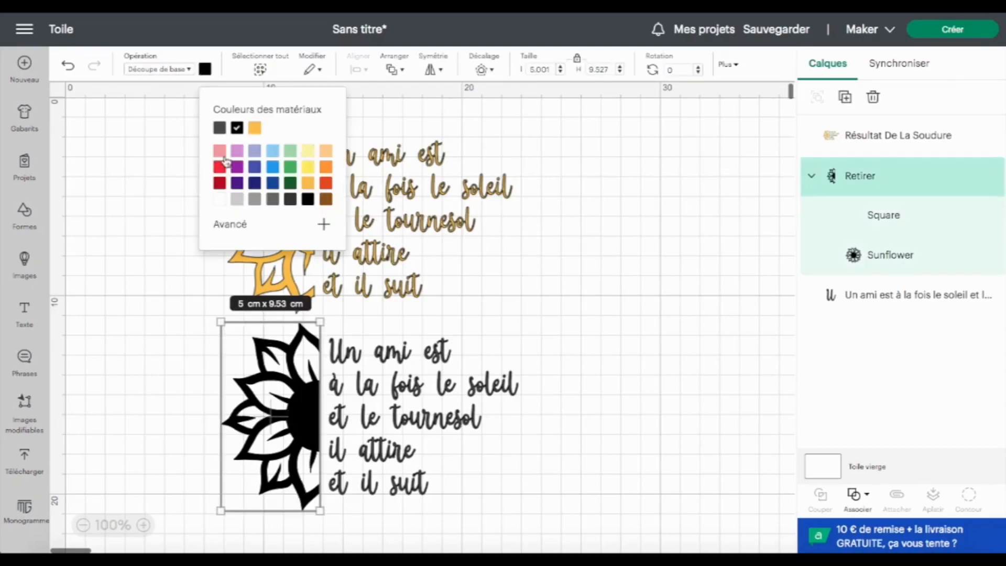
pyautogui.click(310, 152)
pyautogui.moveTo(502, 504); pyautogui.dragTo(322, 318)
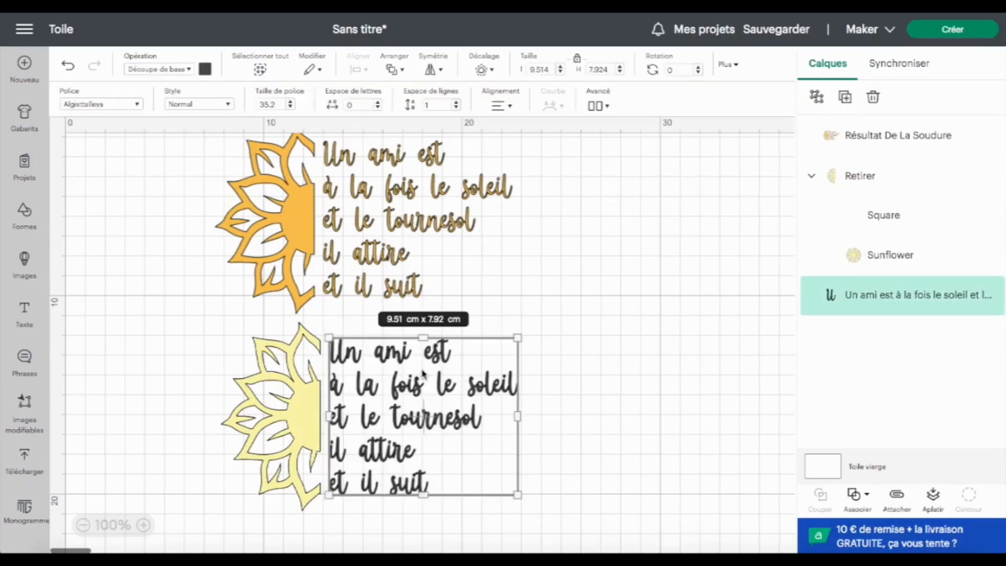
pyautogui.click(205, 70)
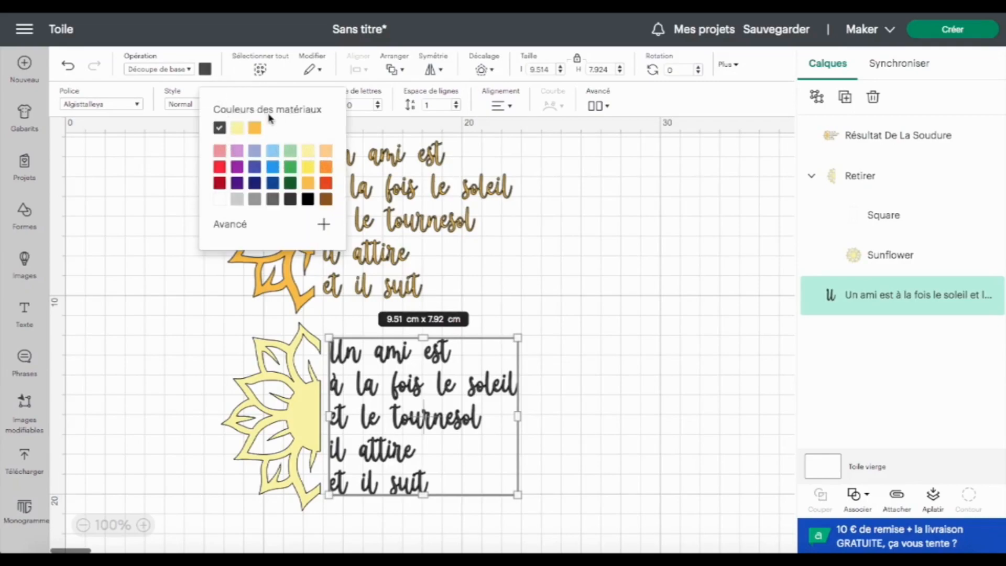
pyautogui.click(254, 129)
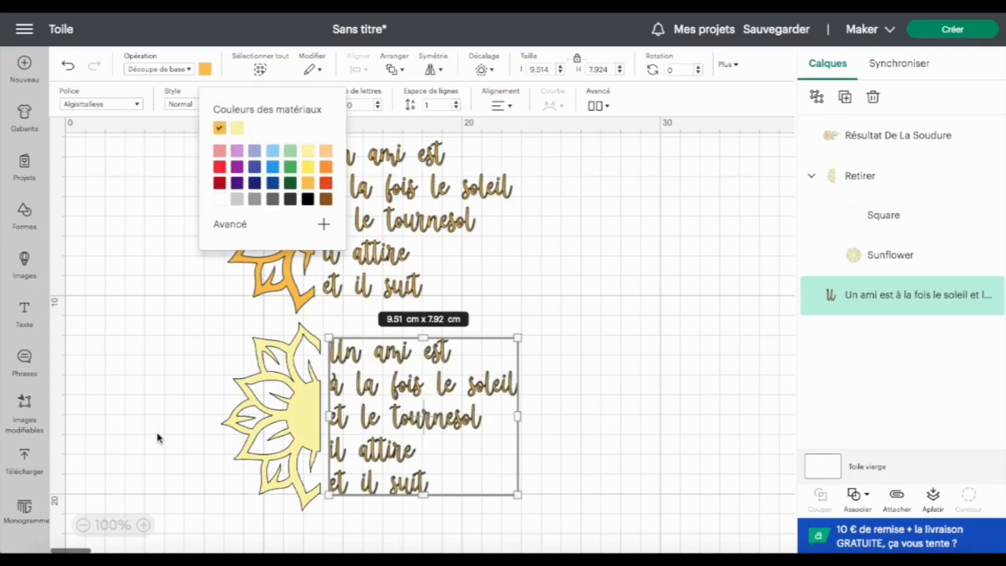
# Weld the letters of the lower quote together, leaving the sunflower separate, and inspect the joined letters up close.
pyautogui.click(143, 525)
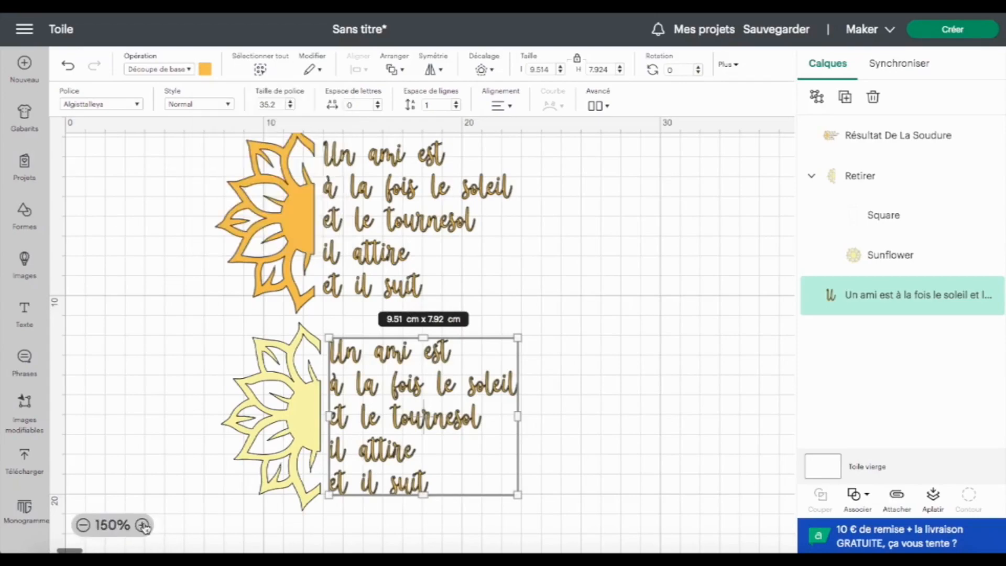
pyautogui.click(143, 525)
pyautogui.click(143, 526)
pyautogui.click(143, 525)
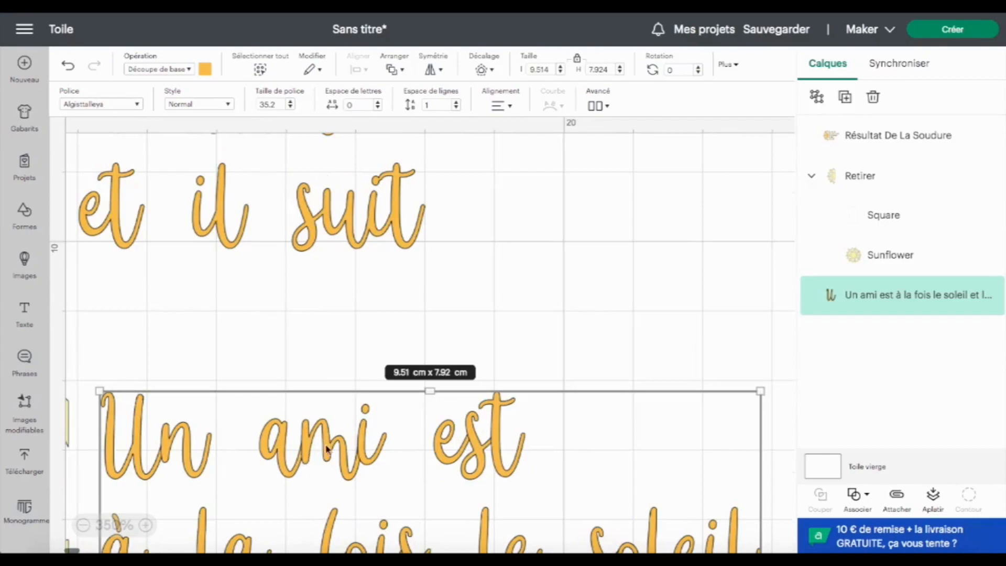
pyautogui.click(870, 497)
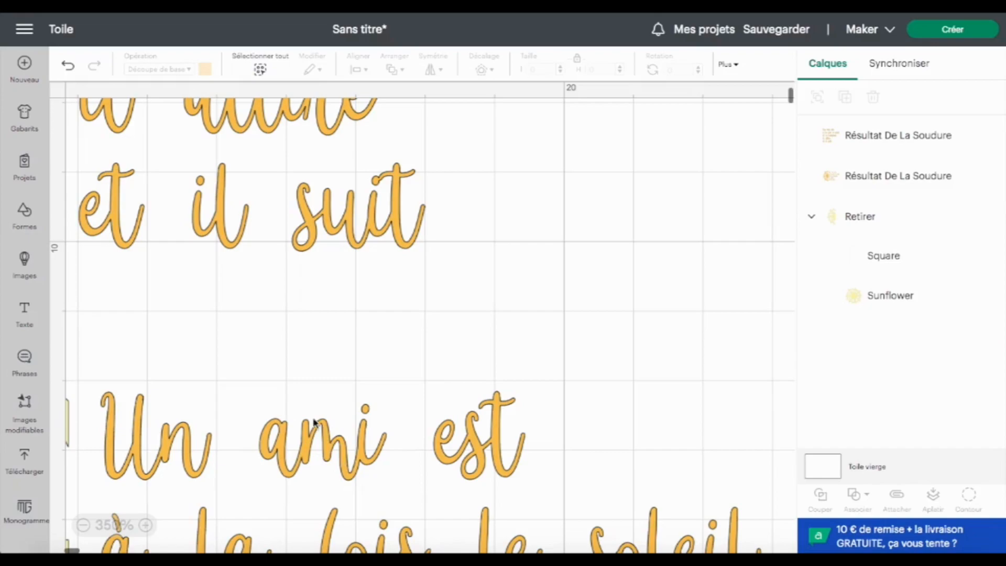
pyautogui.scroll(-5, 572, 388)
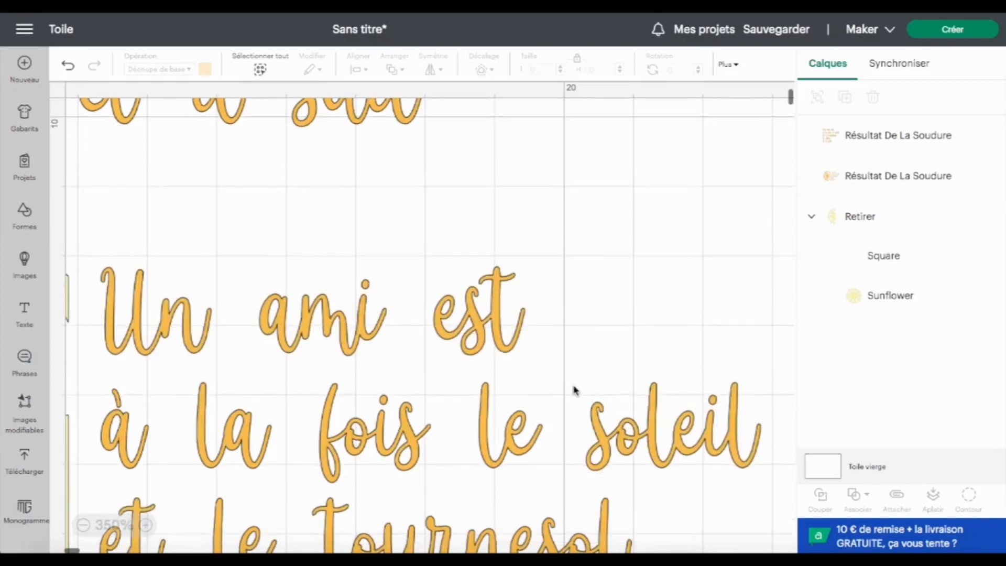
pyautogui.click(109, 527)
pyautogui.scroll(2, 158, 334)
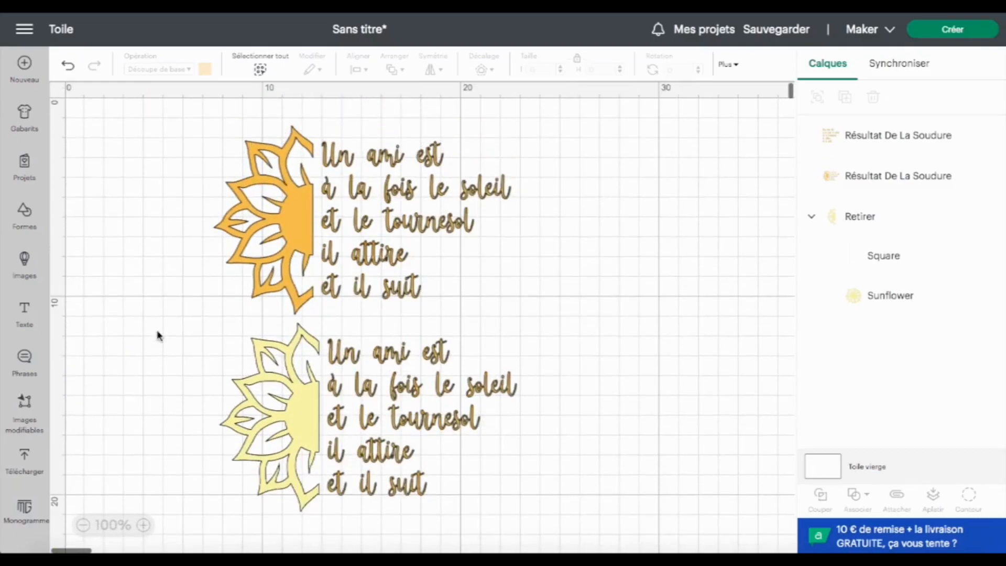
# Send the project to mat preparation and preview the pieces on the amber mat and the pale yellow mat.
pyautogui.click(970, 38)
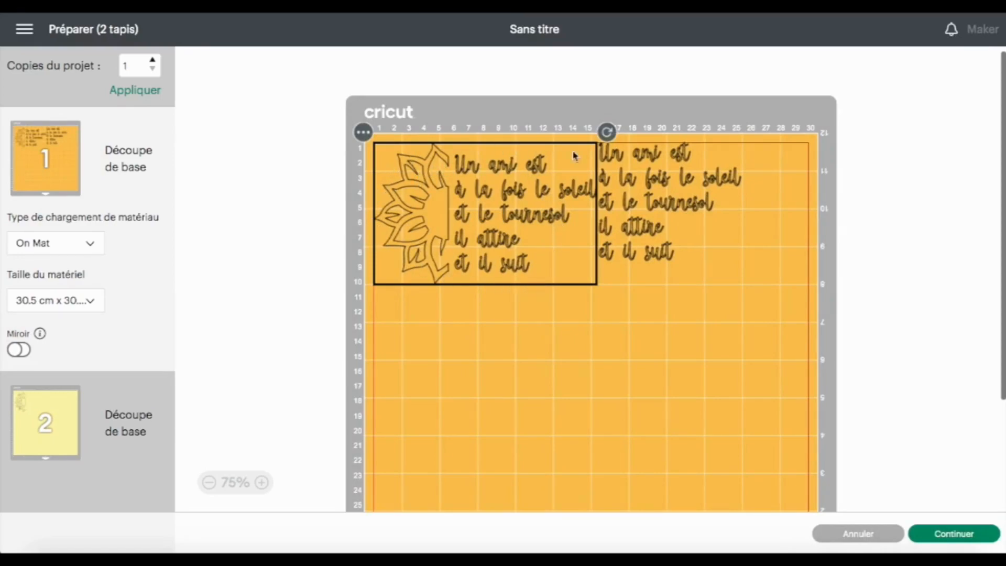
pyautogui.click(656, 205)
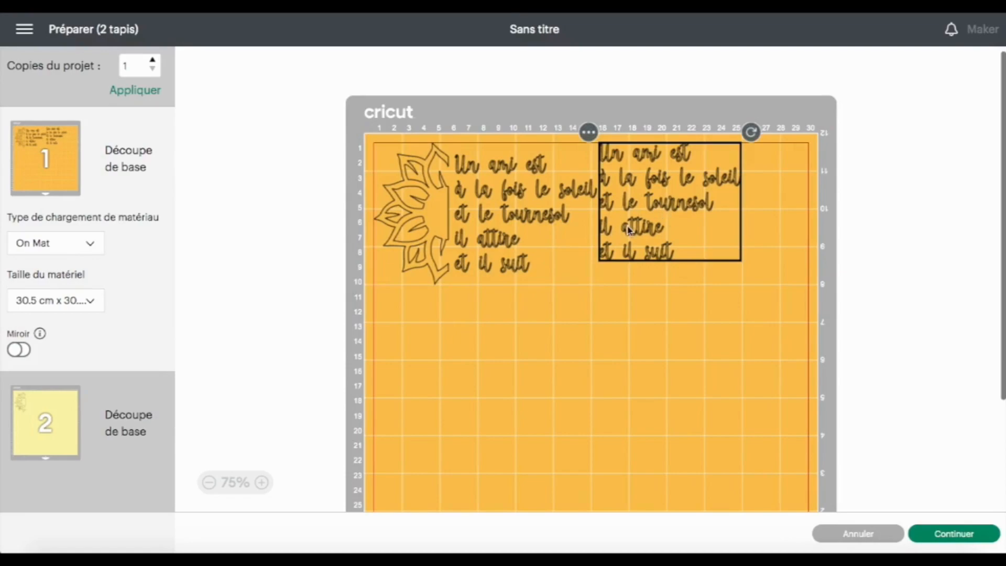
pyautogui.click(29, 438)
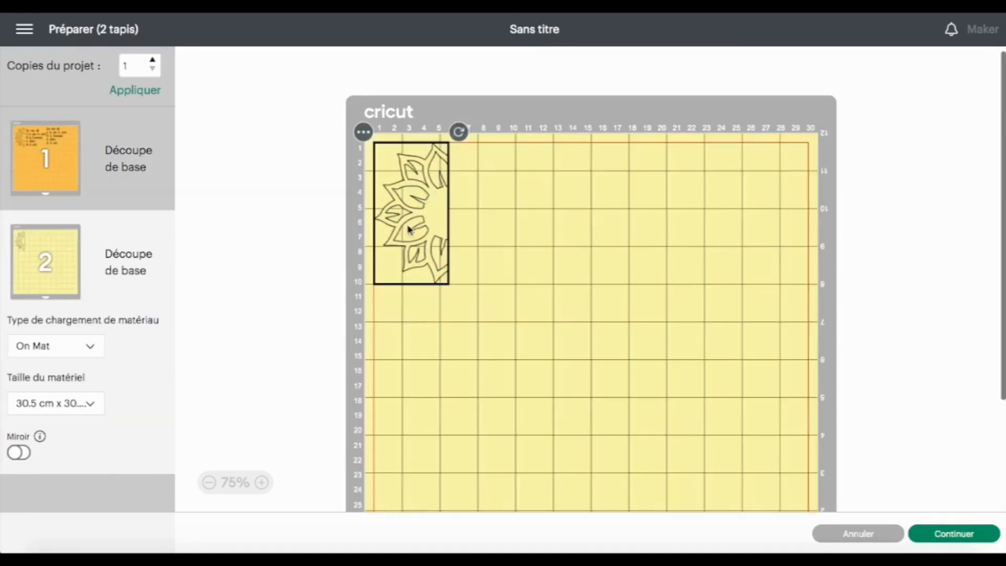